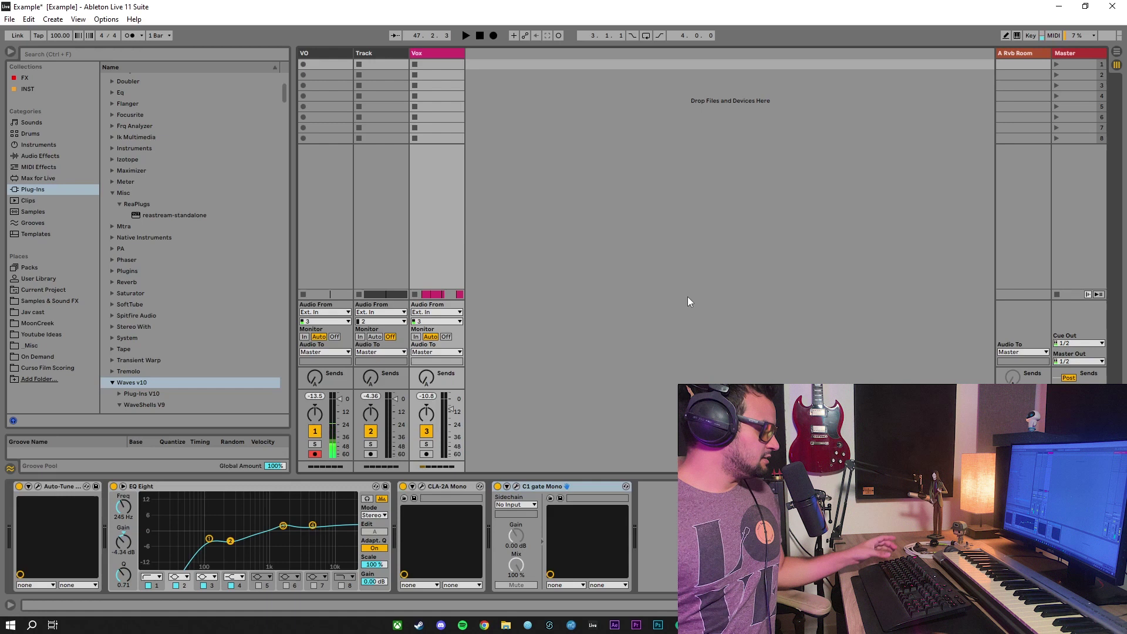
# Switch to Arrangement View and play the vocal section from bar 45, then stop
pyautogui.press('Tab')
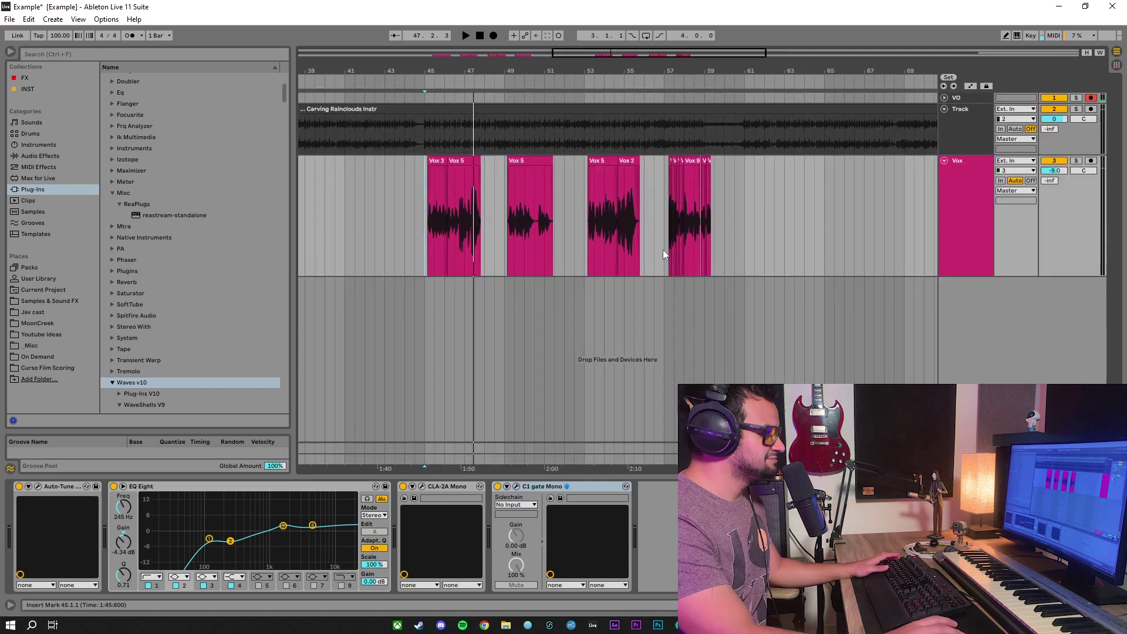
pyautogui.press('space')
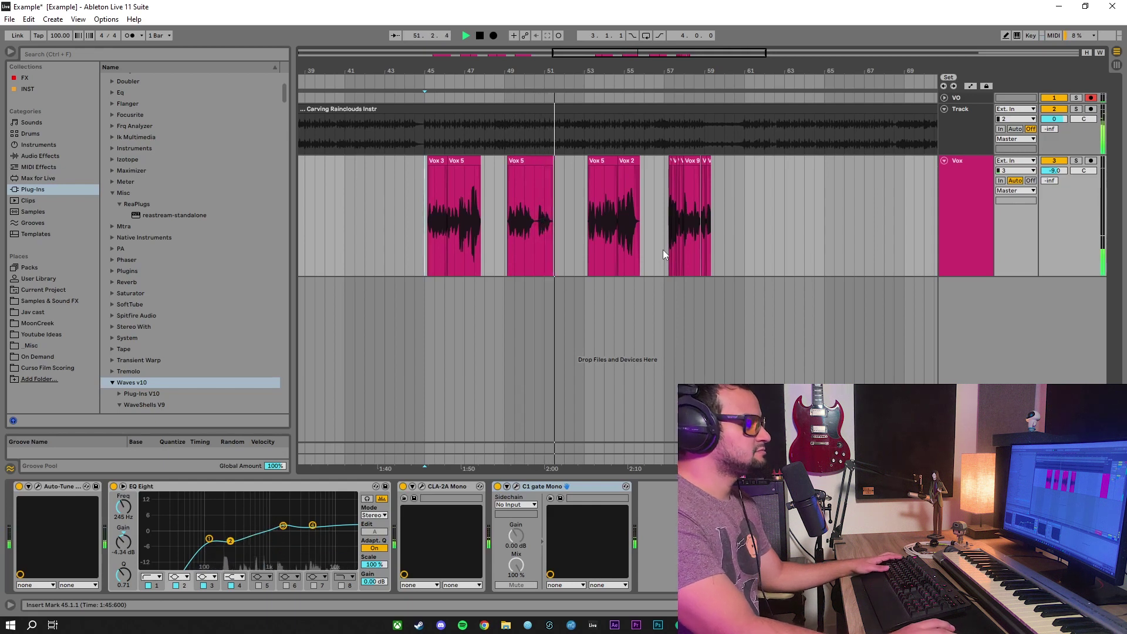
pyautogui.press('space')
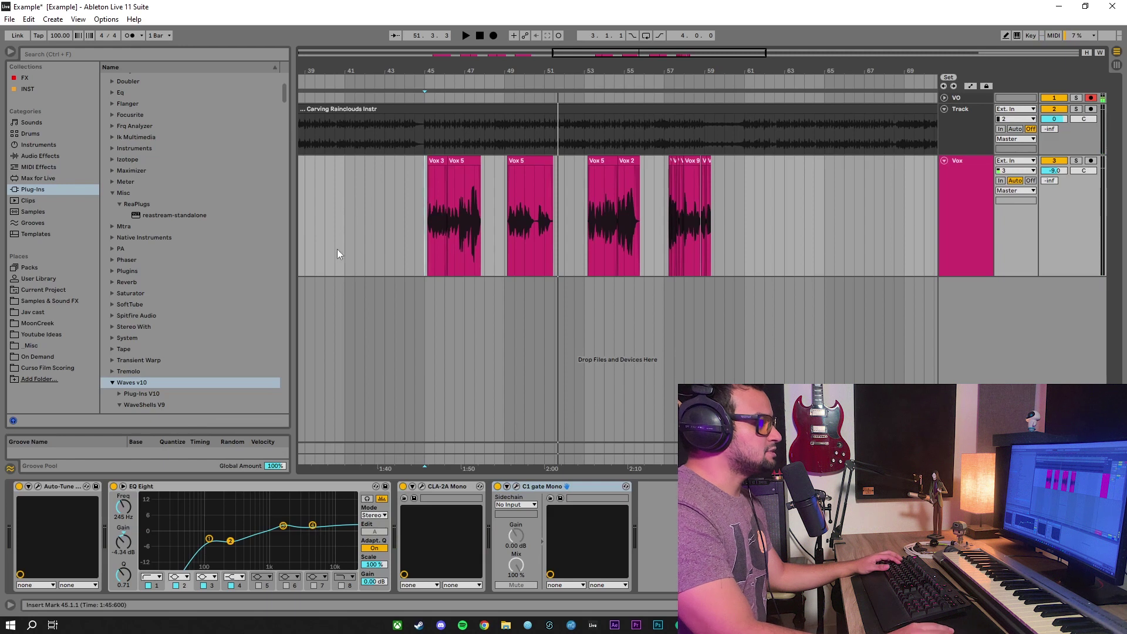
# Select the Auto-Tune, EQ Eight, CLA-2A Mono and C1 gate Mono devices on Vox in turn
pyautogui.click(63, 487)
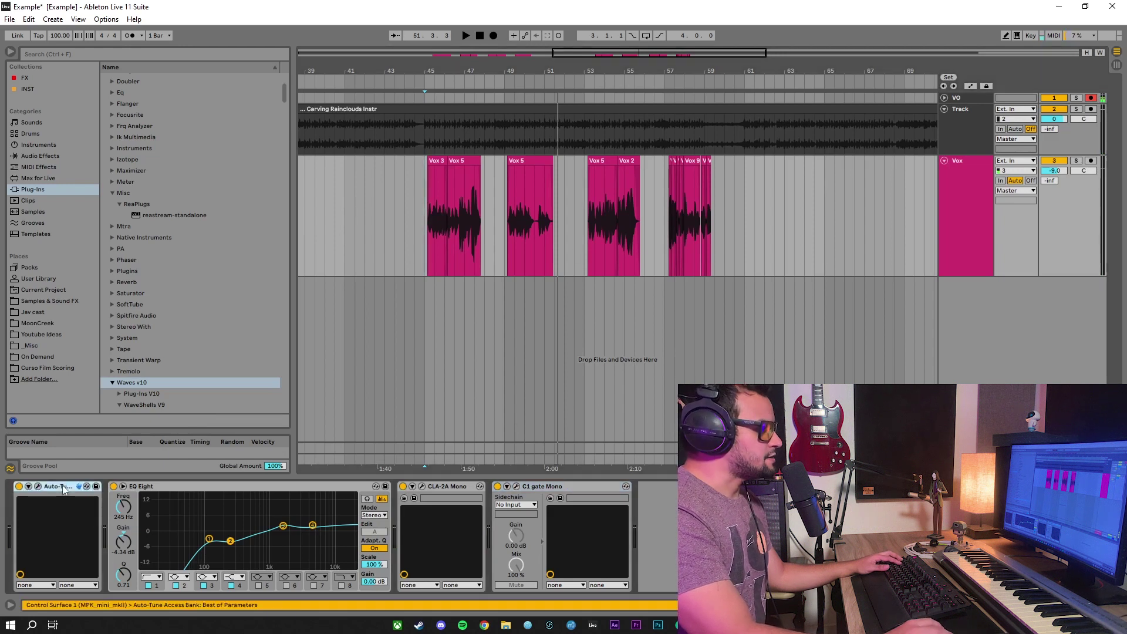
pyautogui.click(289, 491)
pyautogui.click(452, 492)
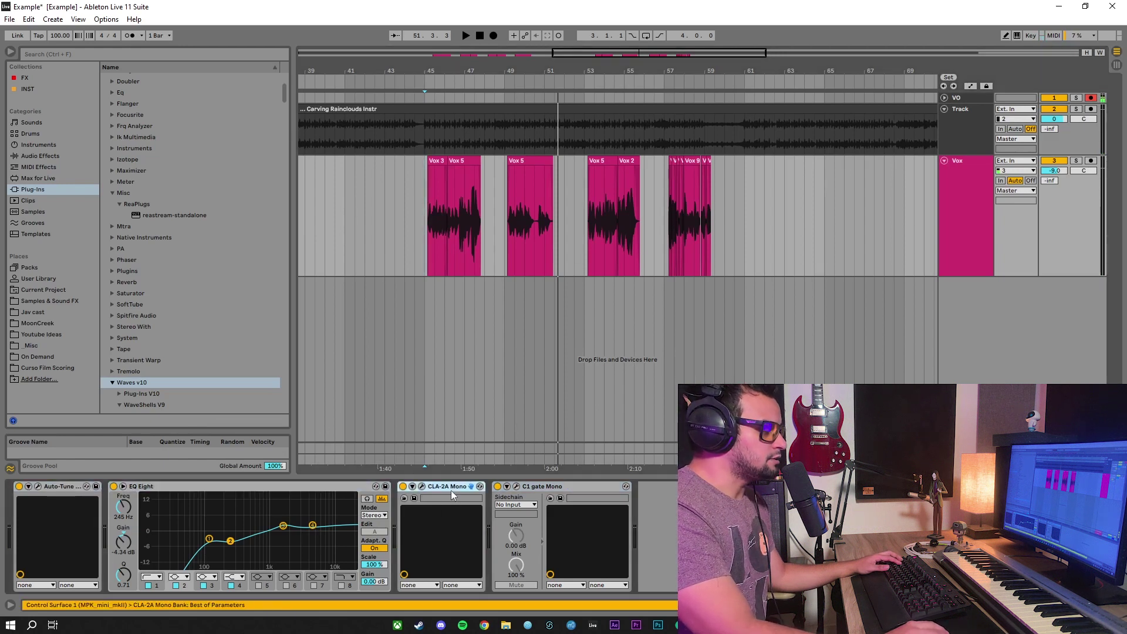
pyautogui.click(564, 487)
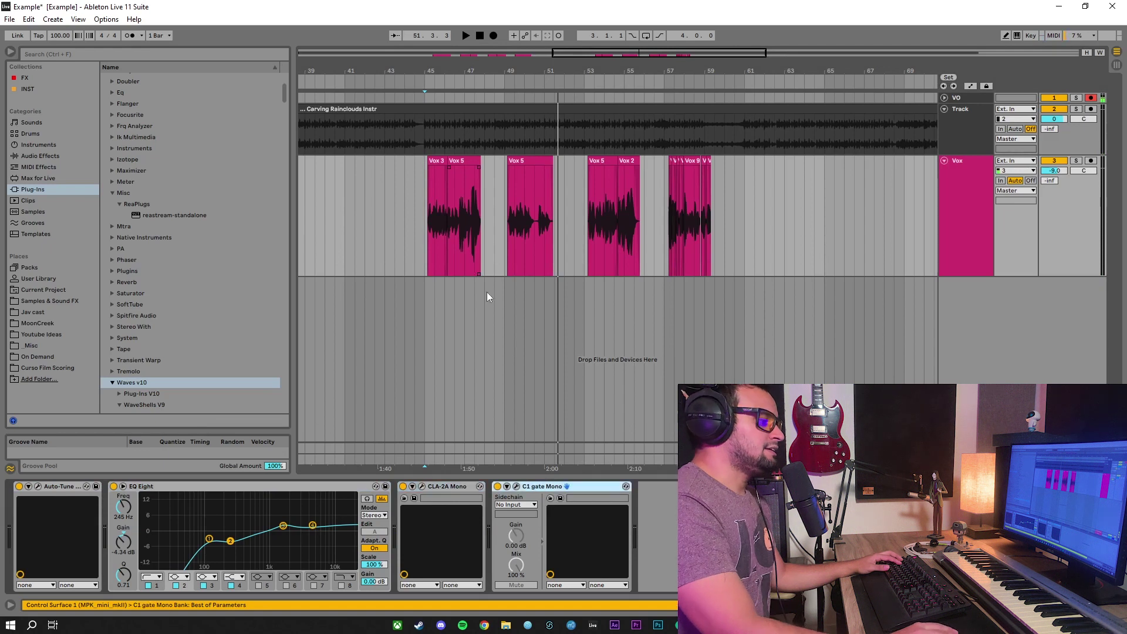
# Open the CLA-2A Mono plugin window to review its settings, then close it
pyautogui.click(422, 487)
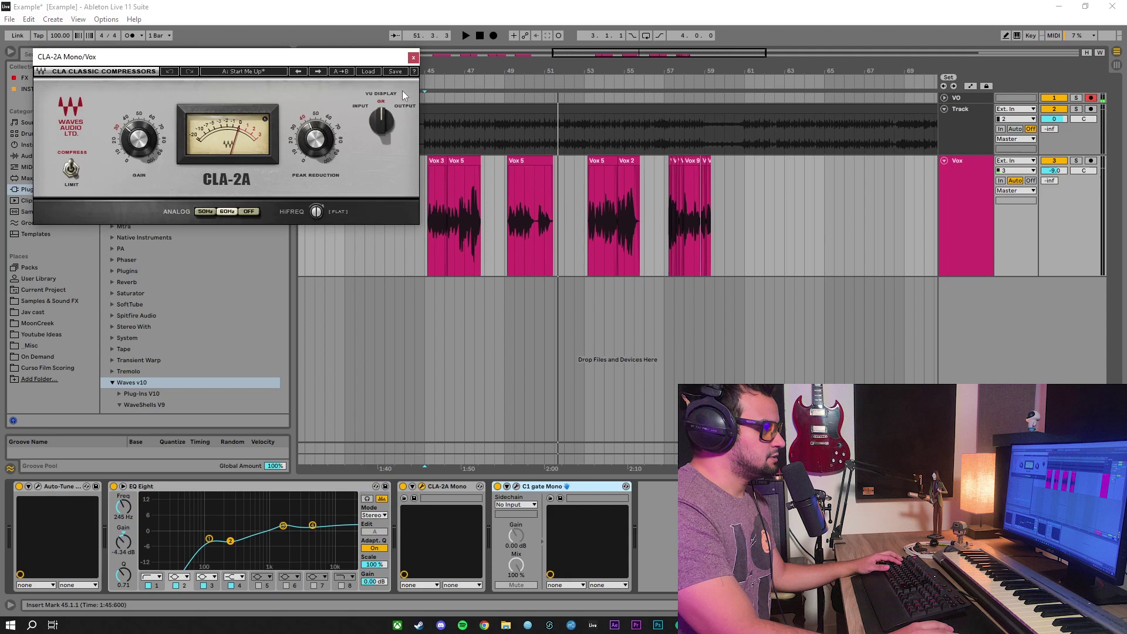
pyautogui.hotkey('ctrl', 'alt', 'p')
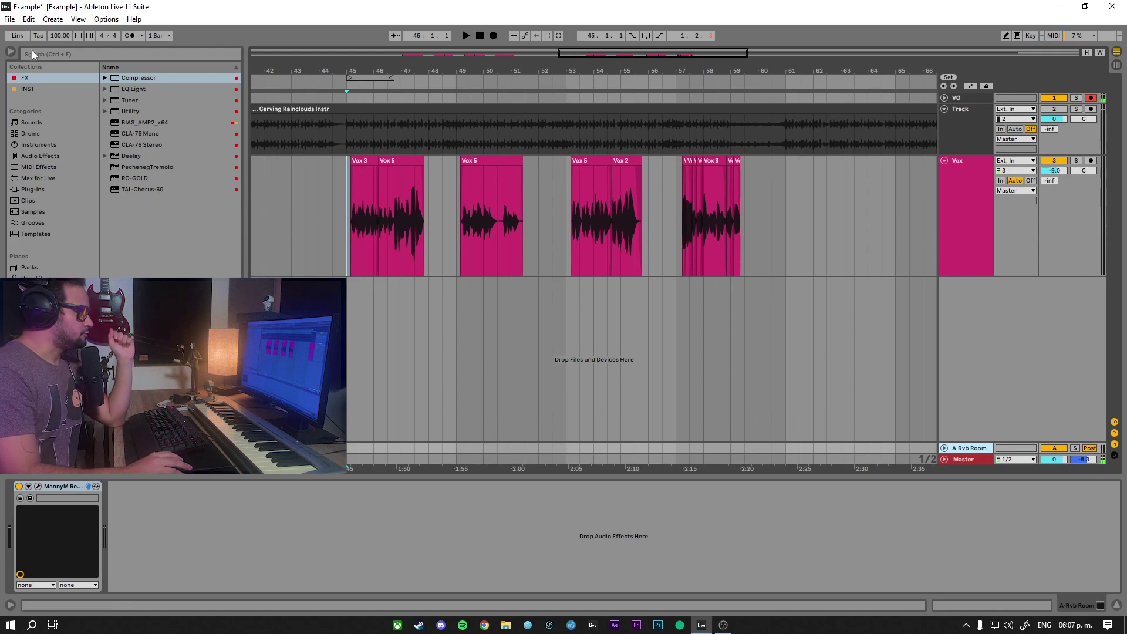
# Insert a new B return track and load a Compressor onto it
pyautogui.click(52, 19)
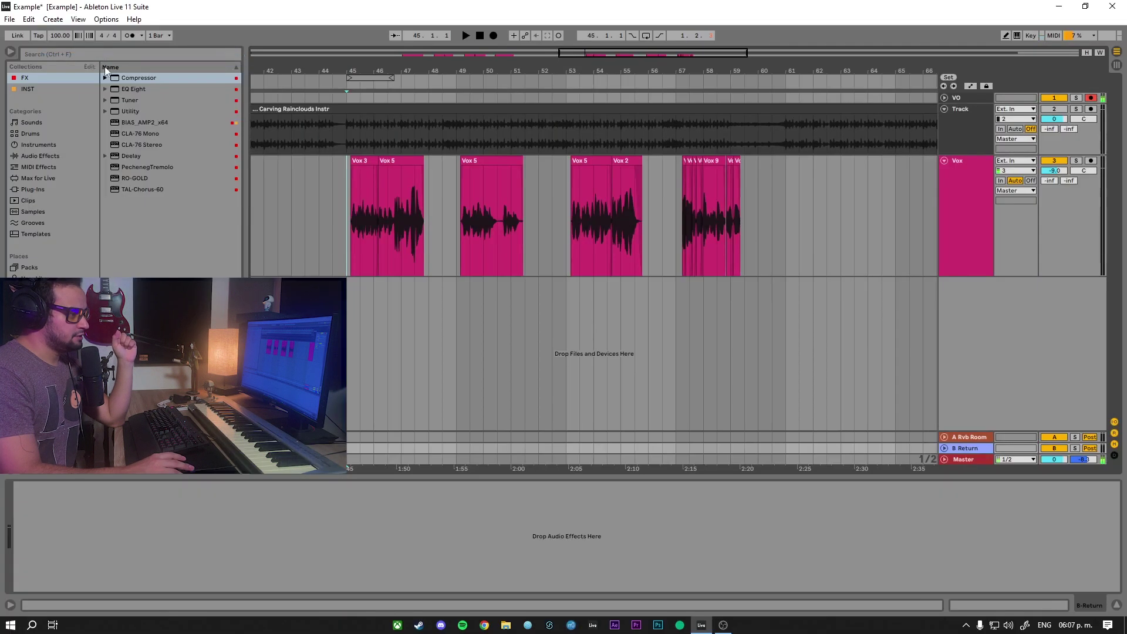
pyautogui.click(944, 449)
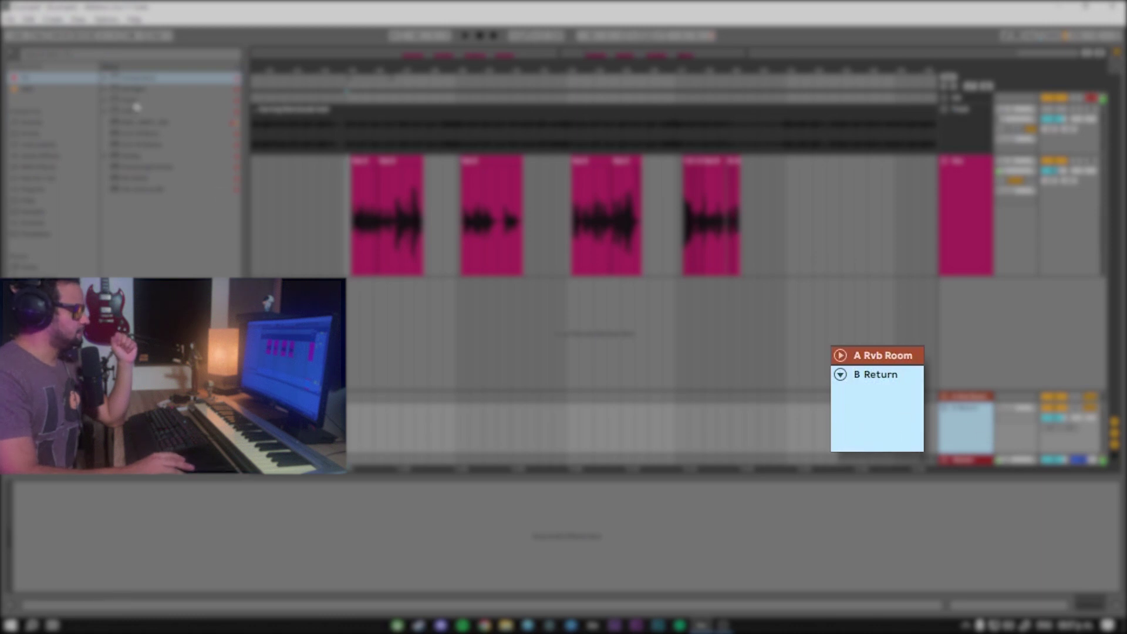
pyautogui.press('Return')
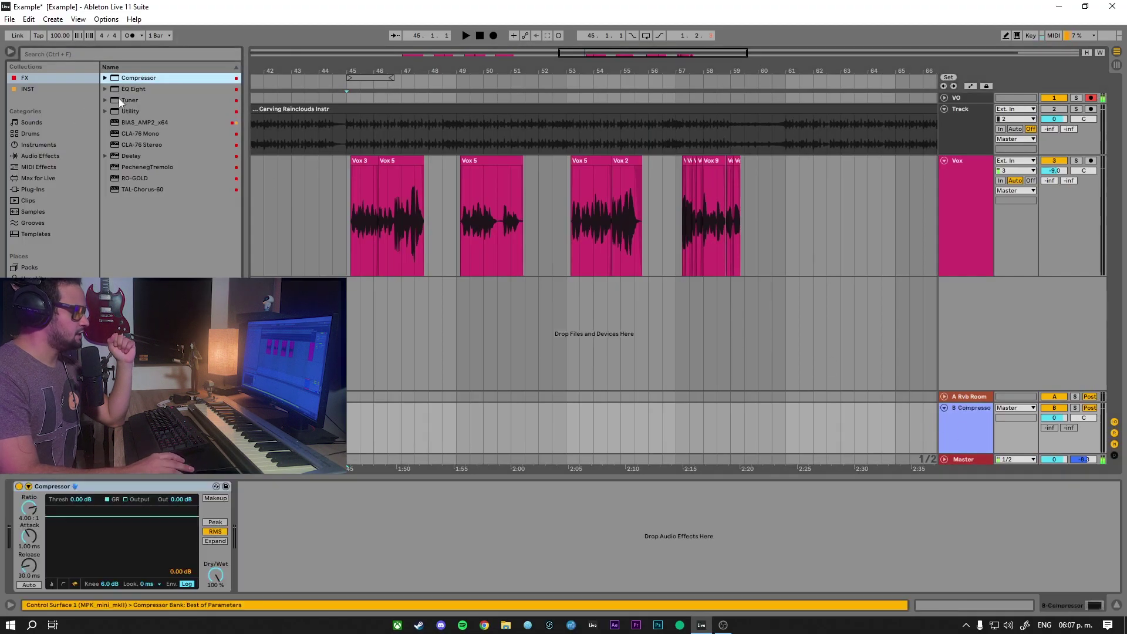
# Add EQ Eight after the return's Compressor, boosting around 1.7 kHz and cutting higher up
pyautogui.press('Down')
pyautogui.press('Return')
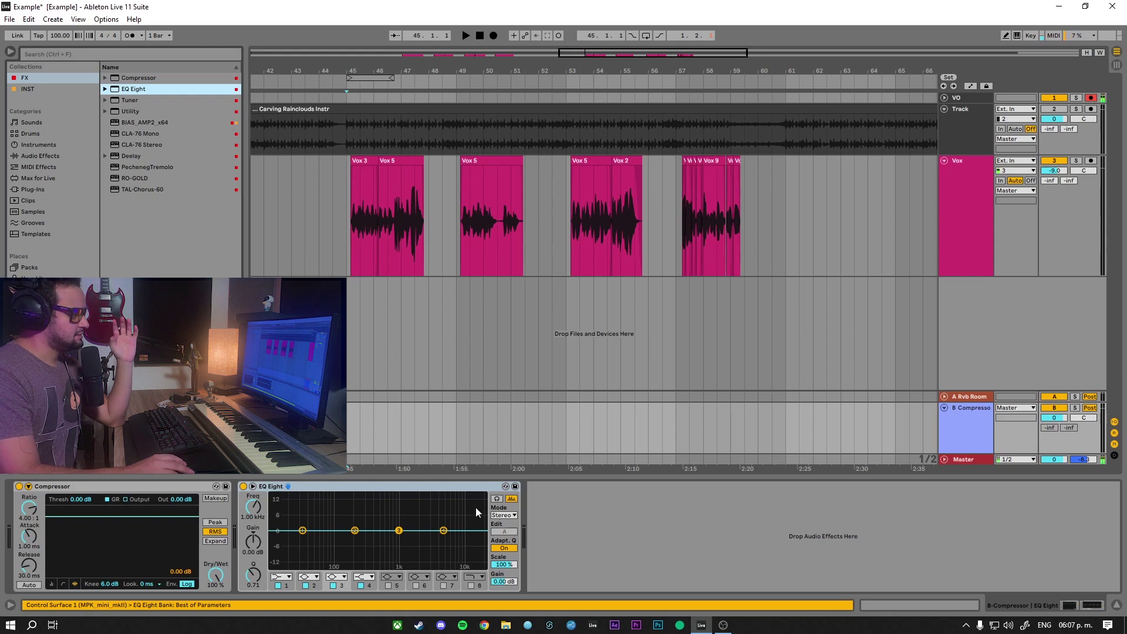
pyautogui.moveTo(354, 531); pyautogui.dragTo(407, 534)
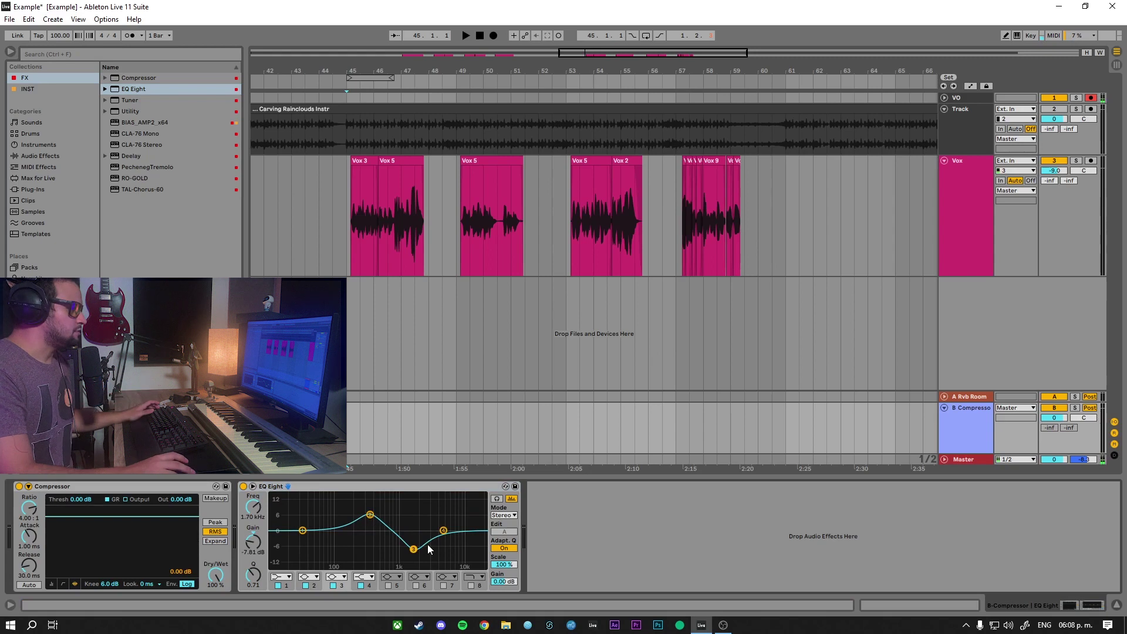
pyautogui.press('Tab')
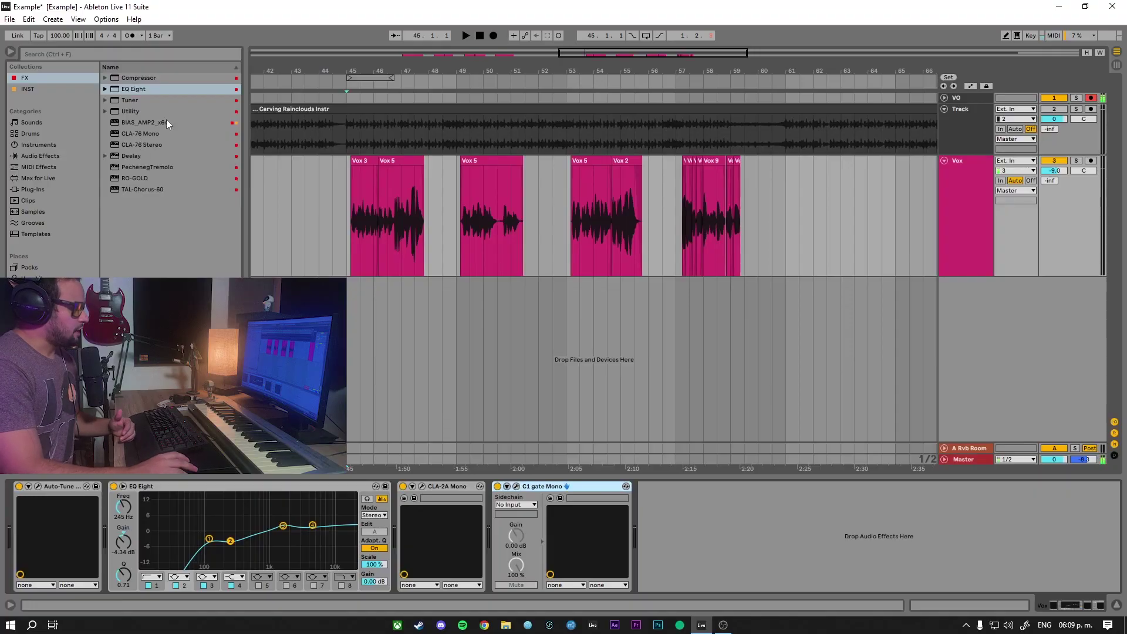
# Drag a Compressor from the FX collection into the Vox chain after C1 gate Mono
pyautogui.moveTo(117, 78); pyautogui.dragTo(111, 77)
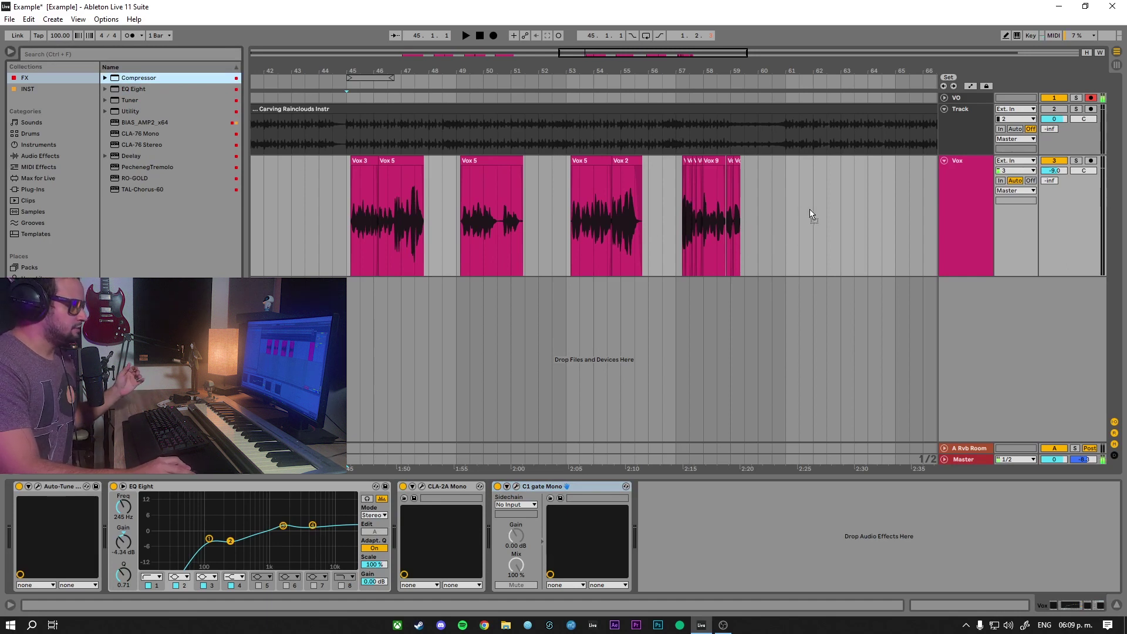
pyautogui.moveTo(821, 214); pyautogui.dragTo(829, 213)
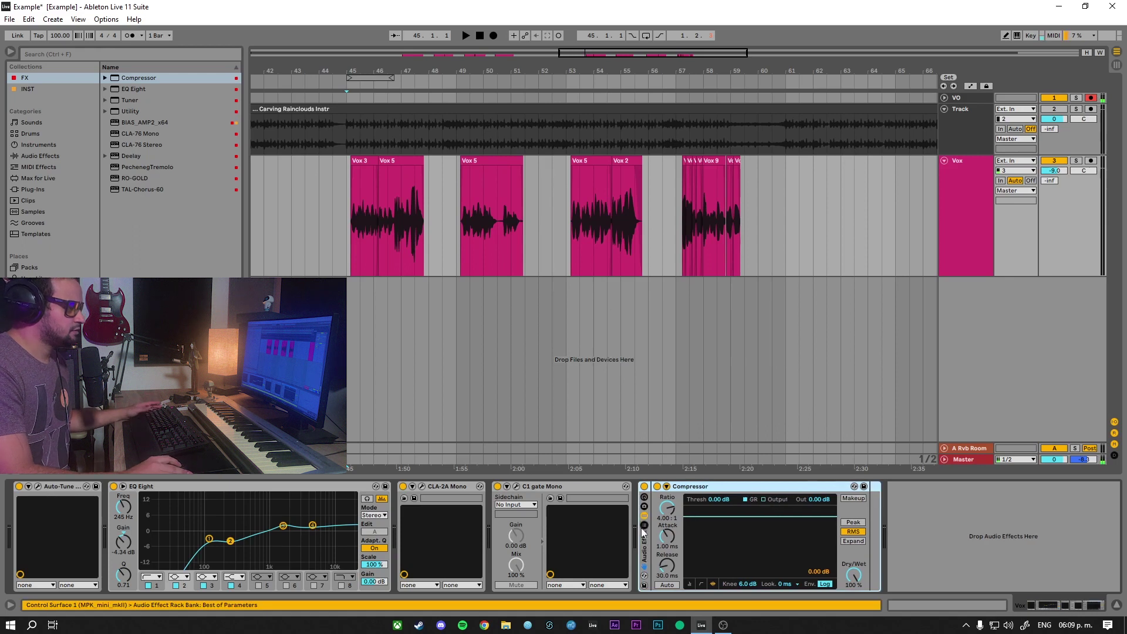
# Group the Compressor into an Audio Effect Rack and add extra chains, deleting the second
pyautogui.hotkey('ctrl', 'g')
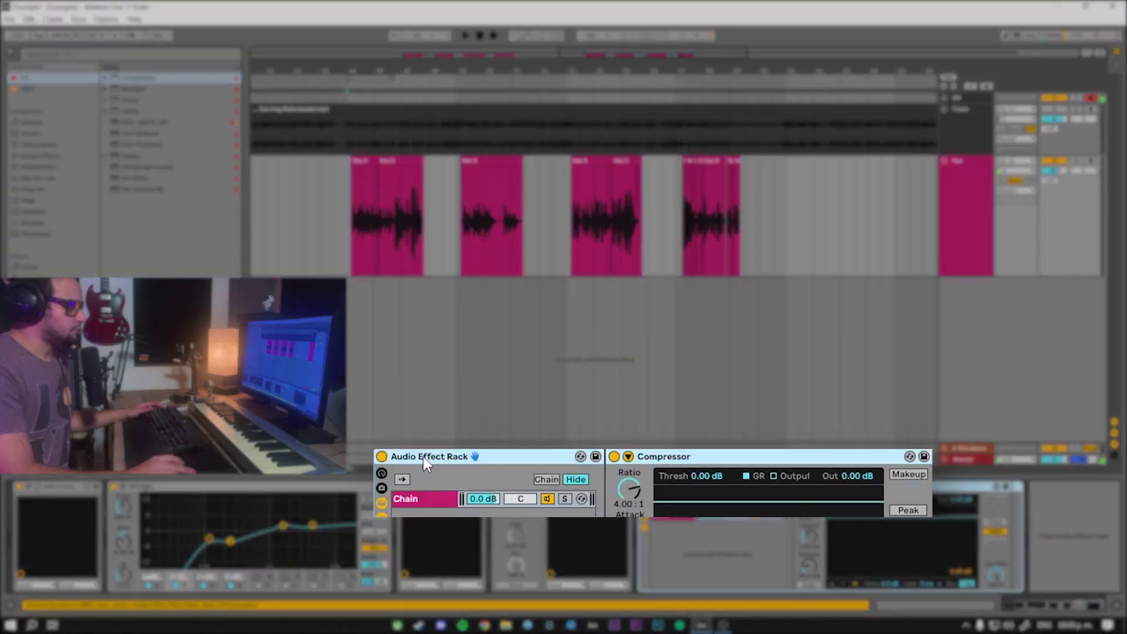
pyautogui.rightClick(443, 372)
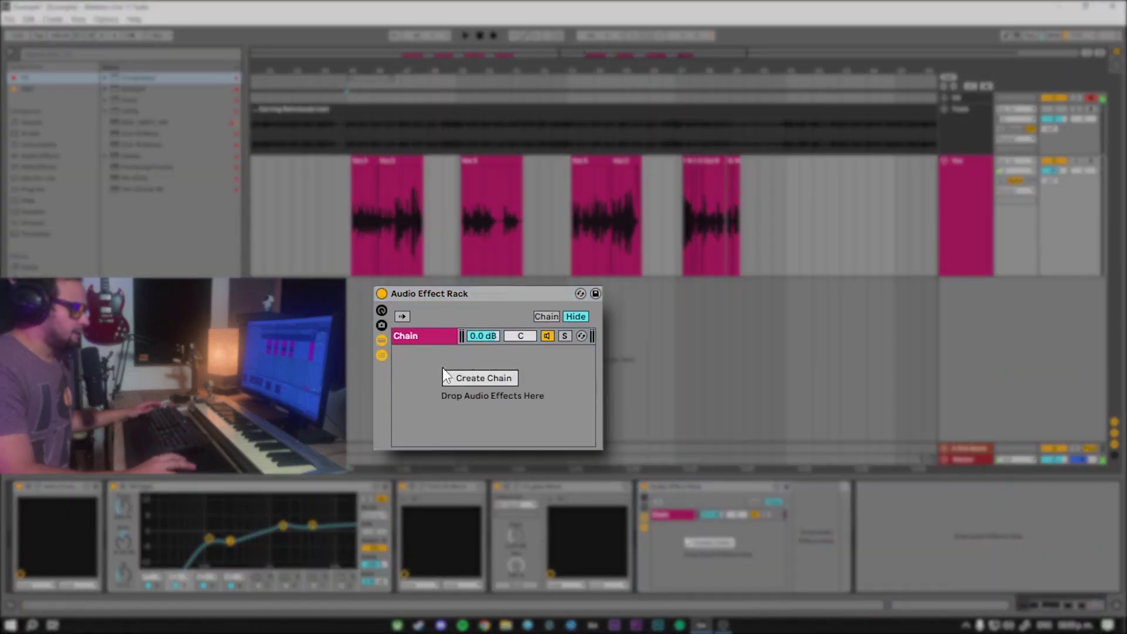
pyautogui.click(469, 380)
pyautogui.rightClick(444, 385)
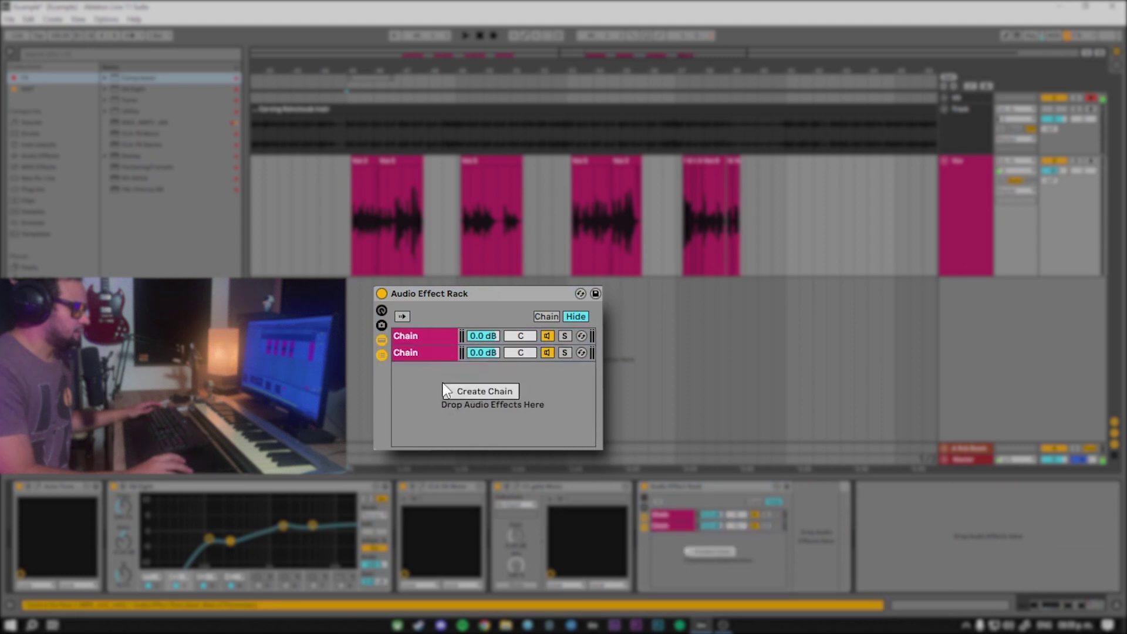
pyautogui.click(482, 393)
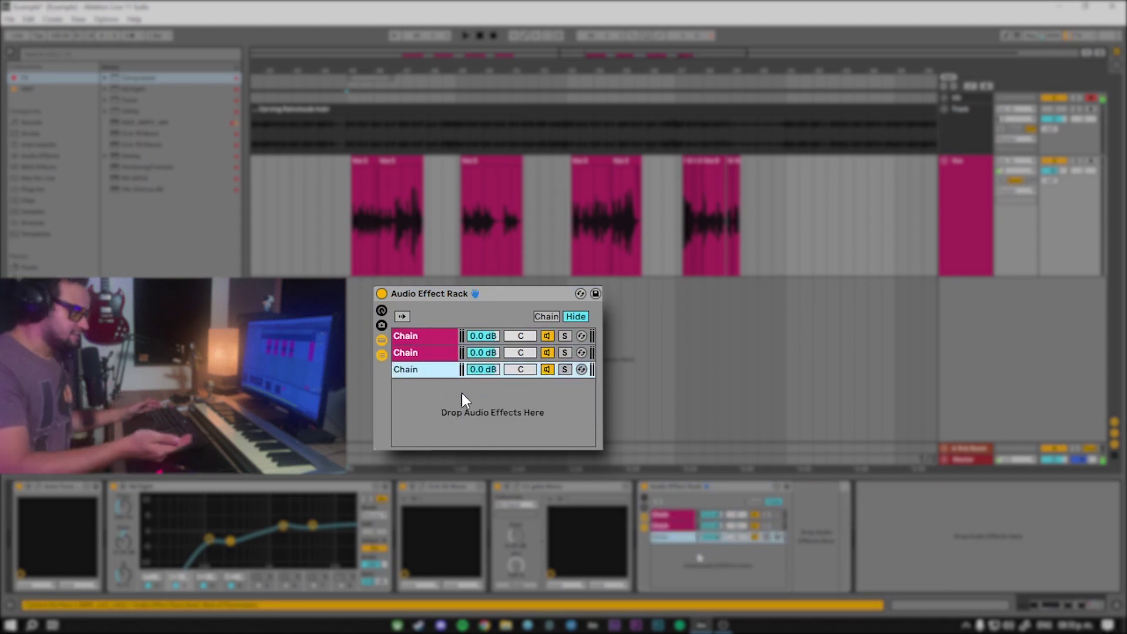
pyautogui.click(440, 357)
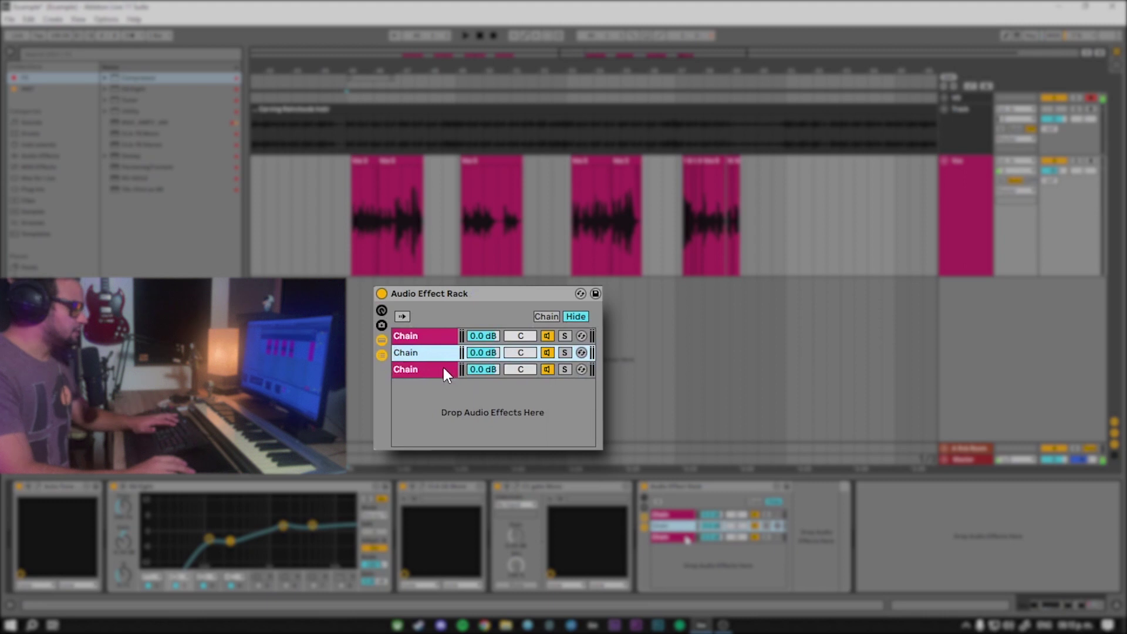
pyautogui.press('Delete')
# Add more chains to the rack, then undo back to just two chains
pyautogui.rightClick(441, 382)
pyautogui.click(484, 390)
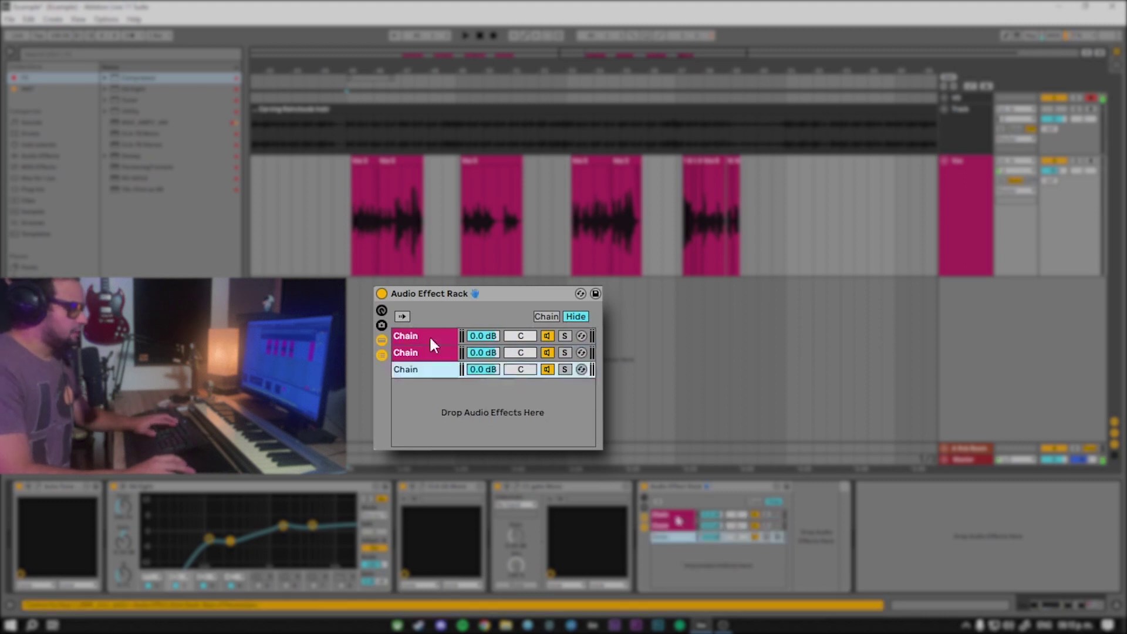
pyautogui.rightClick(446, 387)
pyautogui.click(473, 404)
pyautogui.rightClick(434, 418)
pyautogui.click(452, 429)
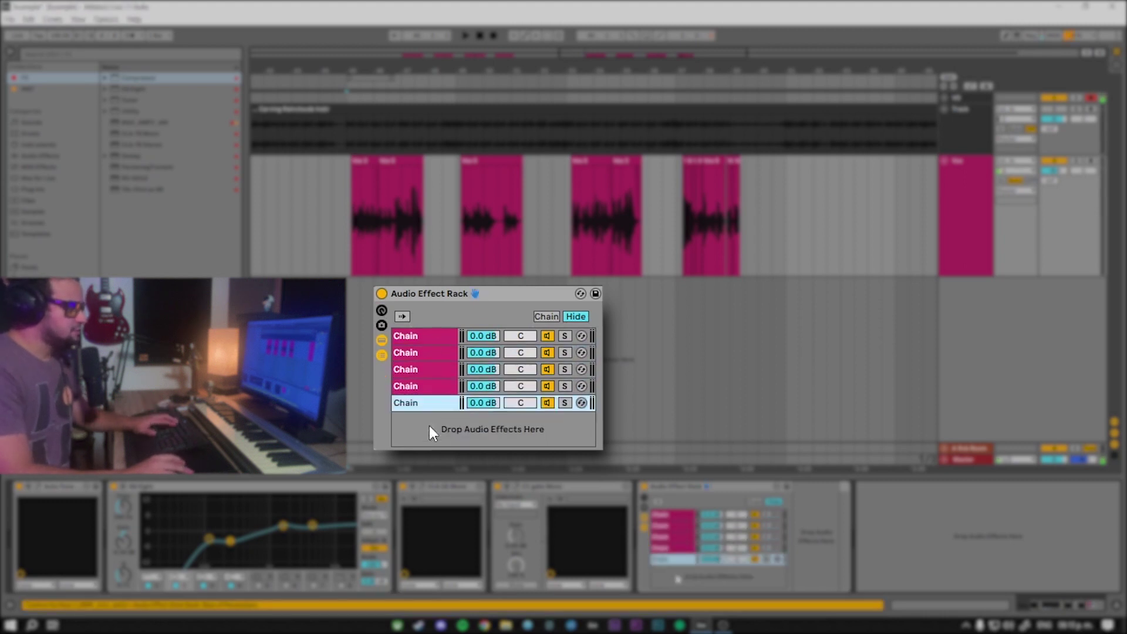
pyautogui.click(426, 354)
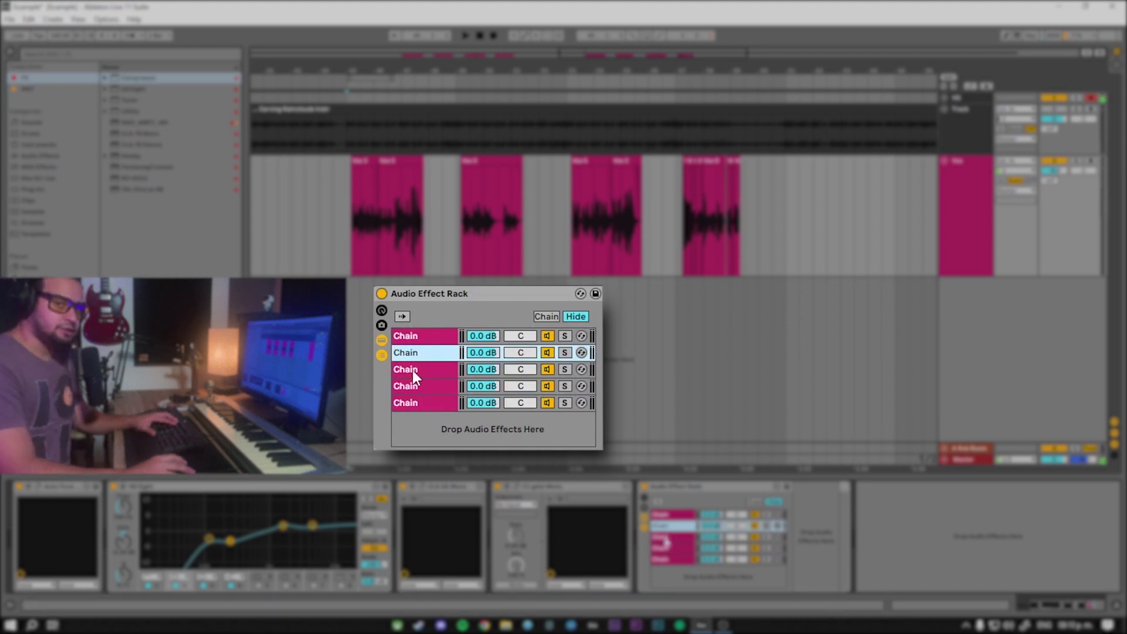
pyautogui.hotkey('ctrl', 'z')
pyautogui.hotkey('ctrl', 'z')
pyautogui.hotkey('ctrl', 'z')
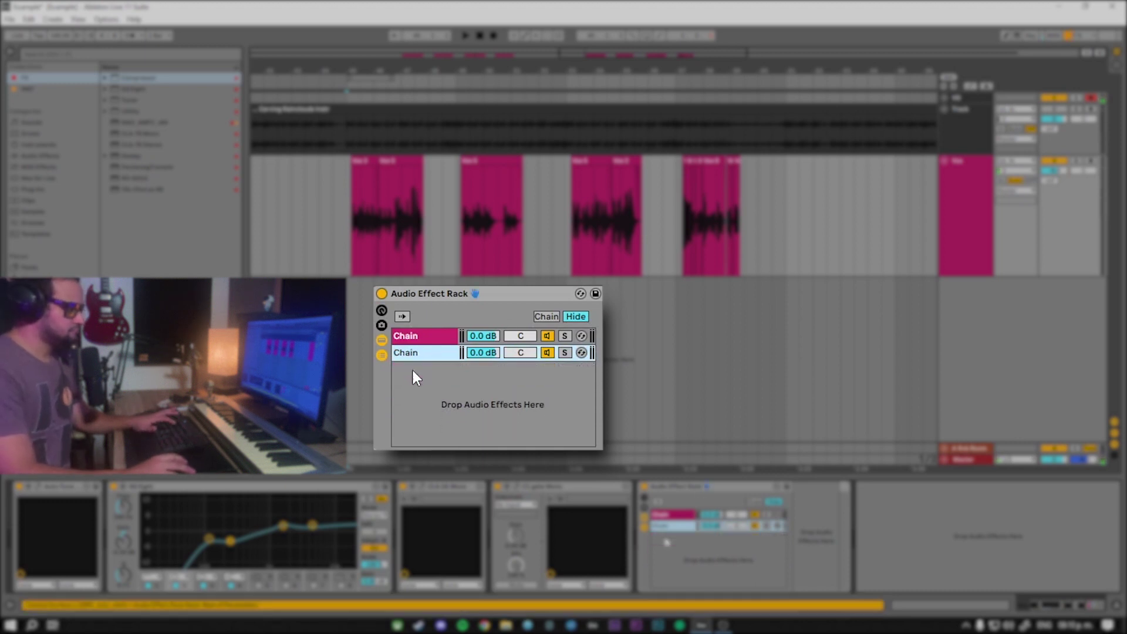
# Rename the first chain, holding the Compressor, to 'par comp'
pyautogui.click(410, 337)
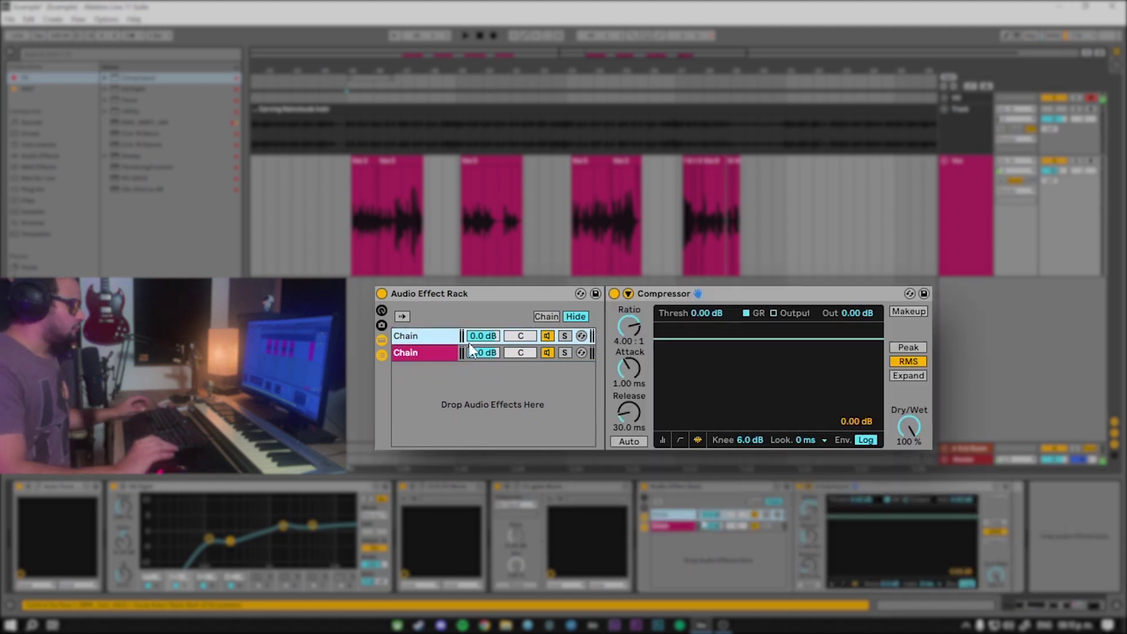
pyautogui.hotkey('ctrl', 'r')
pyautogui.write('par')
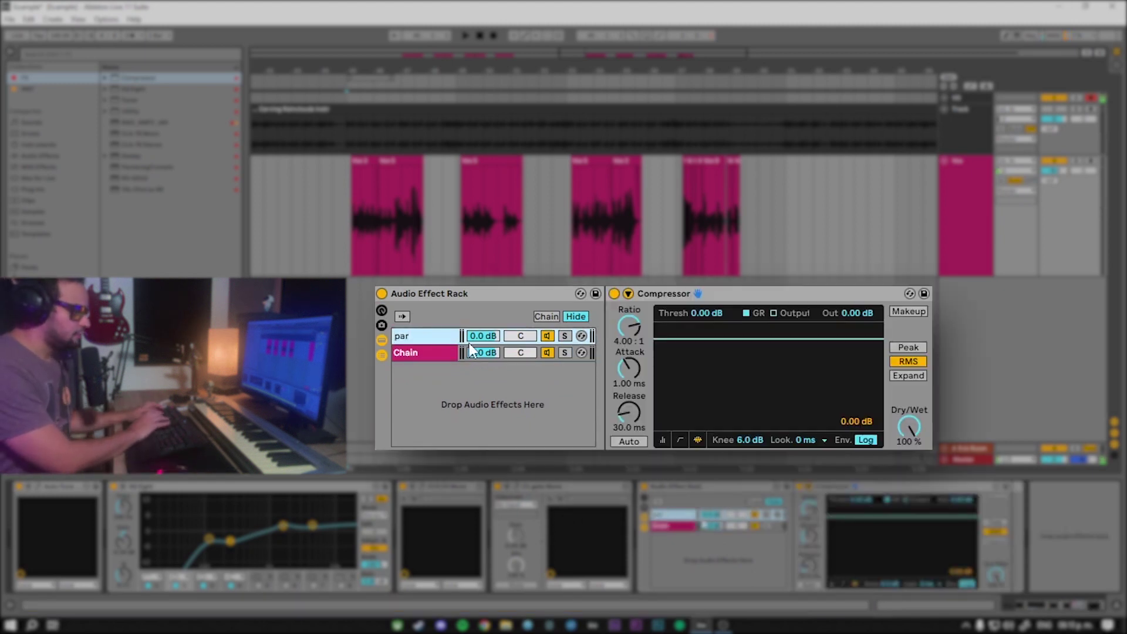
pyautogui.write(' comp')
pyautogui.press('Return')
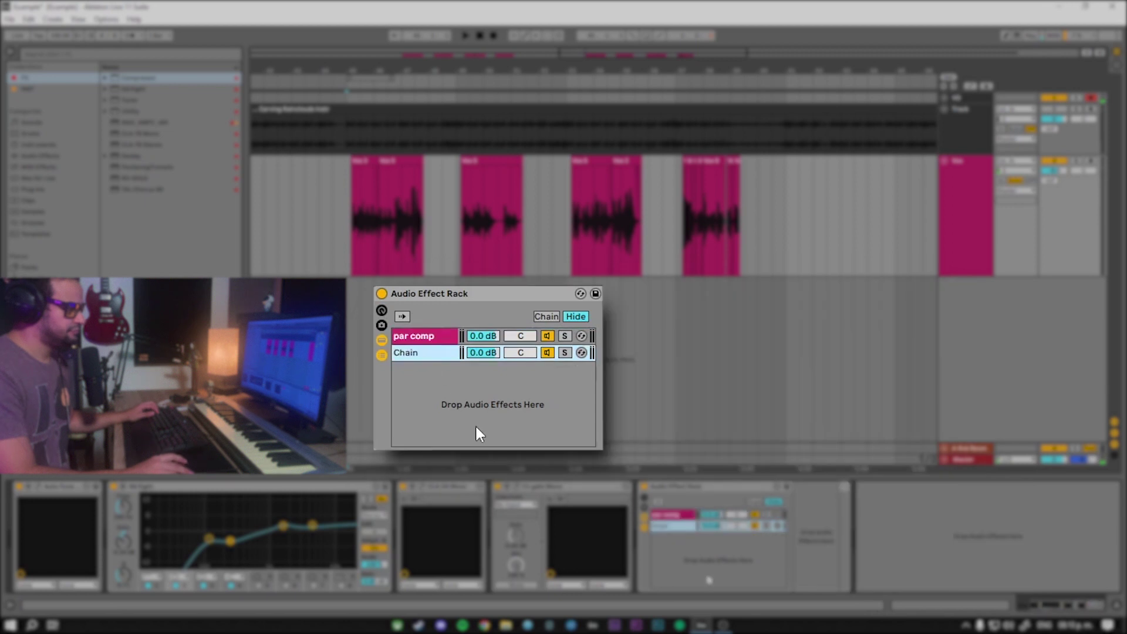
# Rename the second chain 'dry signal' and move it above 'par comp'
pyautogui.hotkey('ctrl', 'r')
pyautogui.write('d')
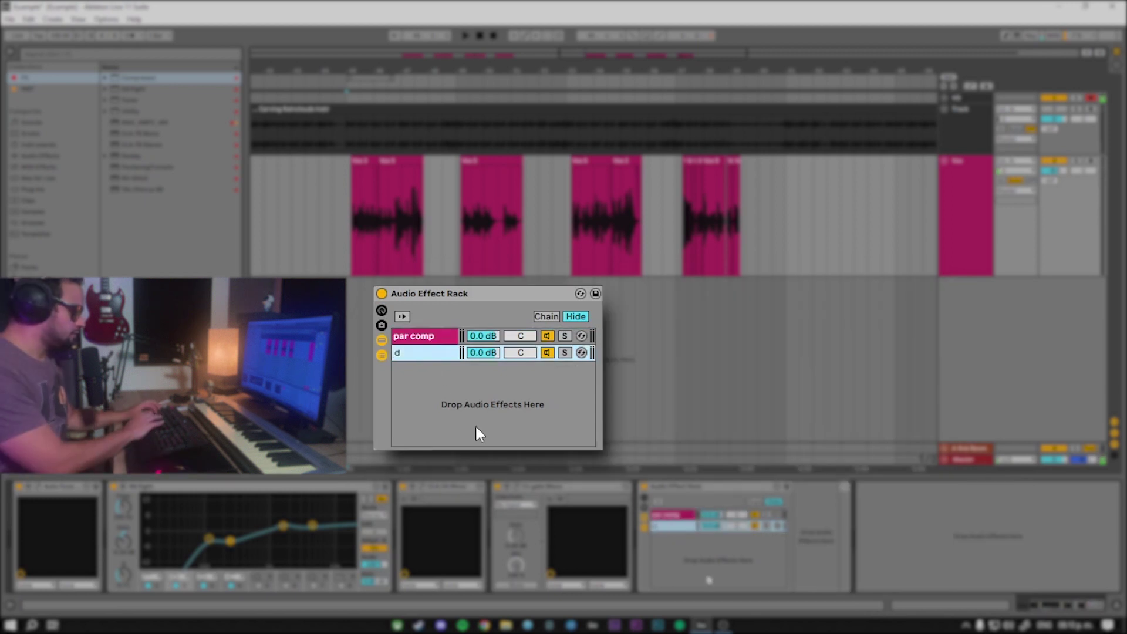
pyautogui.write('ry sing')
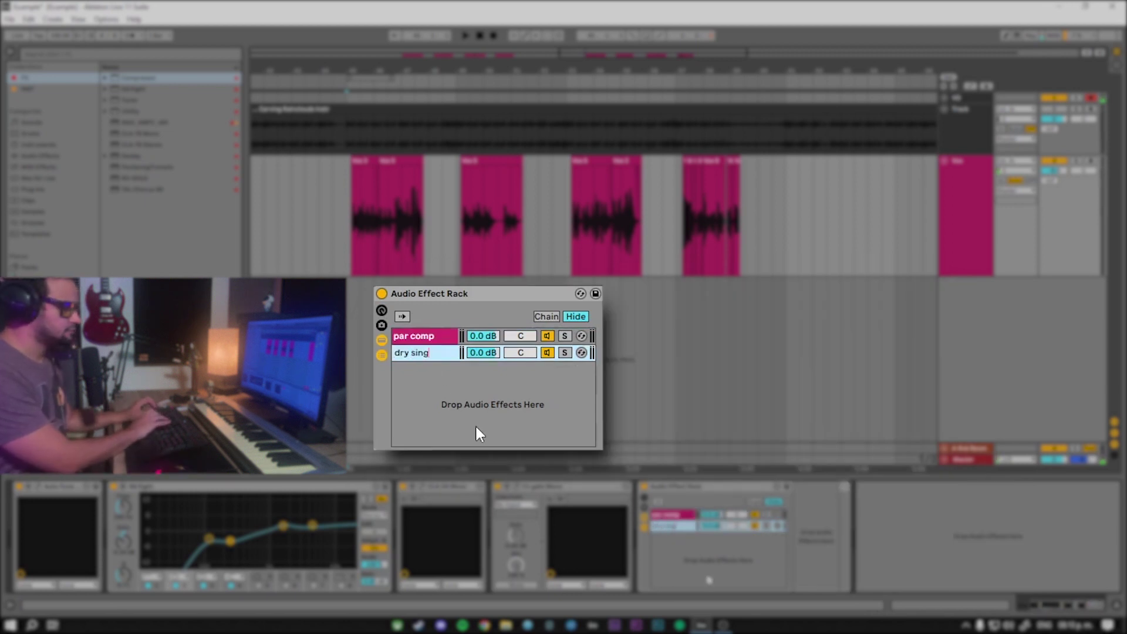
pyautogui.press('BackSpace')
pyautogui.press('BackSpace')
pyautogui.write('gnal')
pyautogui.press('Return')
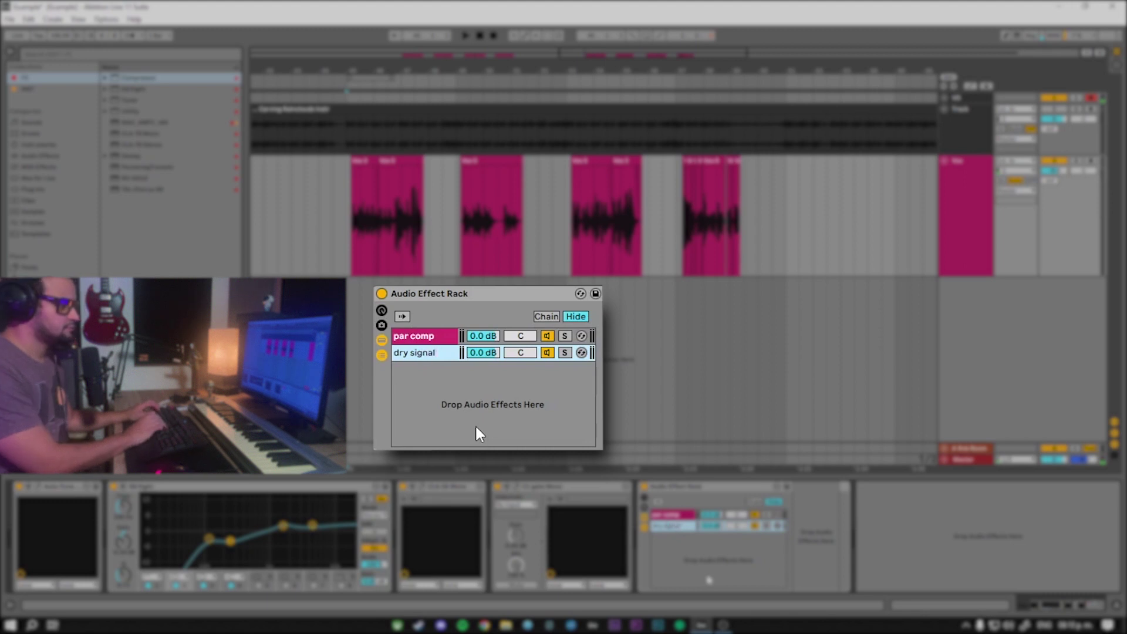
pyautogui.moveTo(432, 351); pyautogui.dragTo(433, 332)
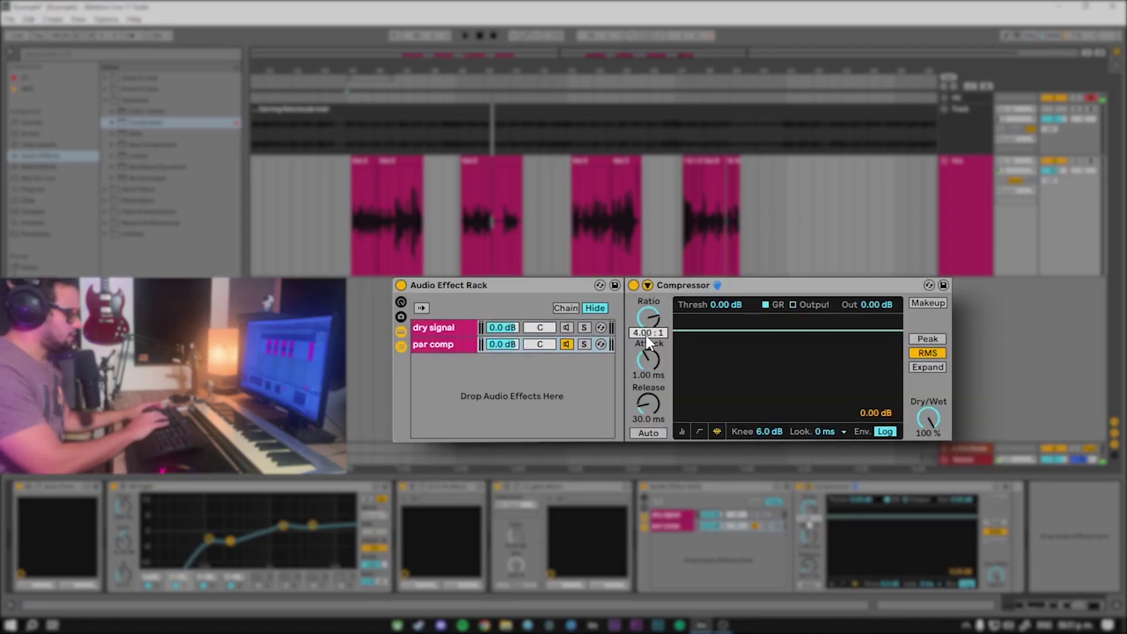
# Confirm a 10:1 ratio on the par comp Compressor and lower its threshold to -19.2 dB
pyautogui.press('Return')
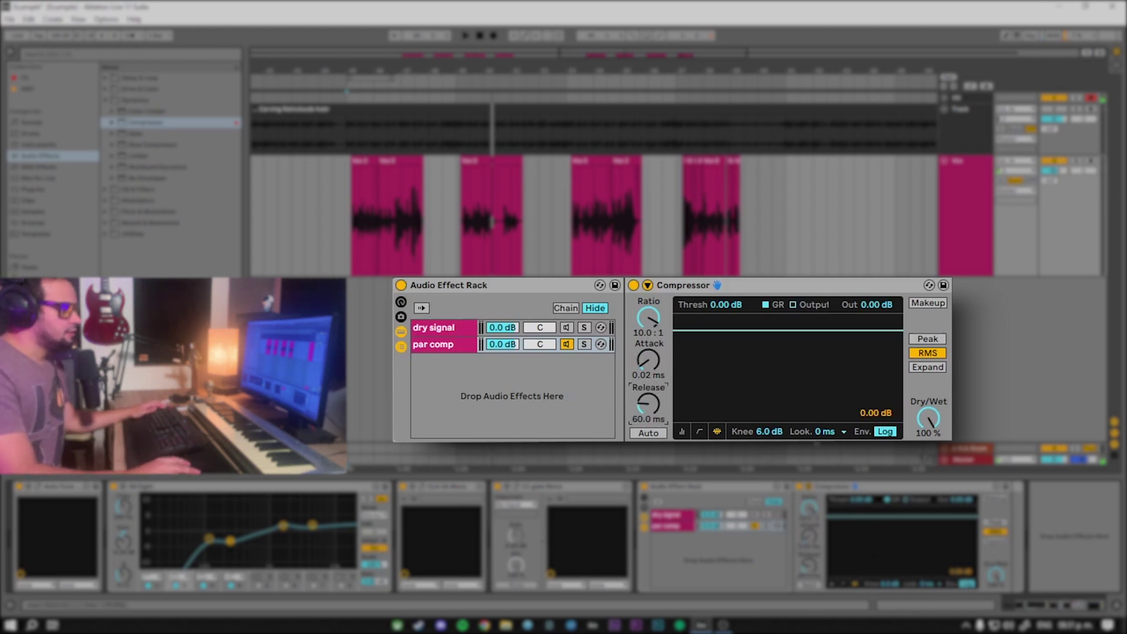
pyautogui.moveTo(724, 305); pyautogui.dragTo(723, 357)
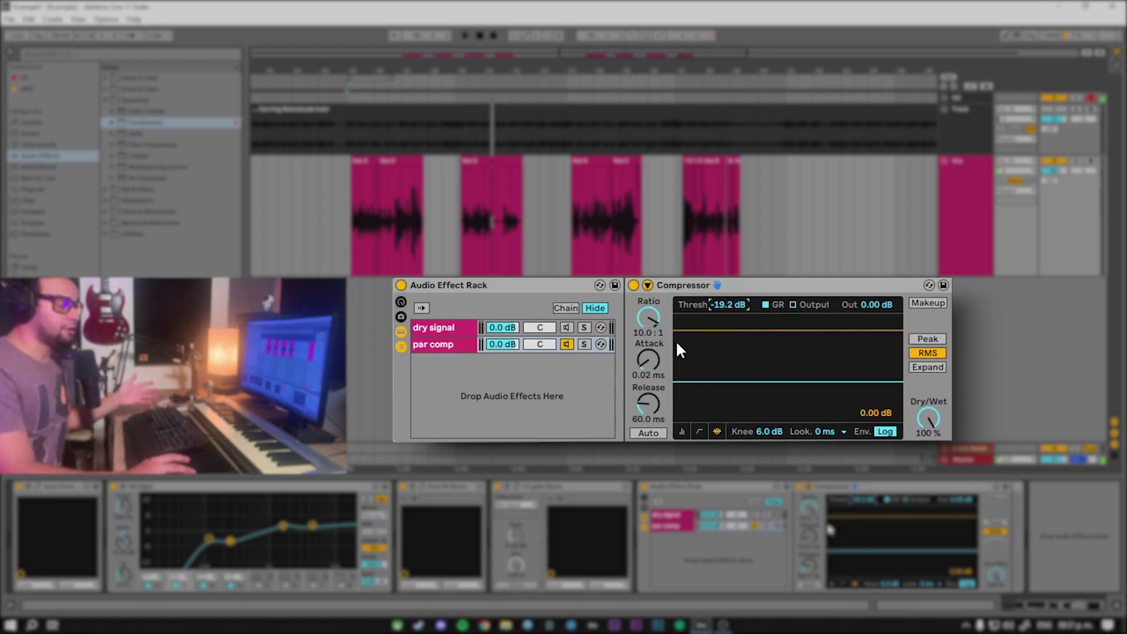
# While playing the vocal, set the threshold to -24.1 dB and release to 85.7 ms
pyautogui.click(357, 204)
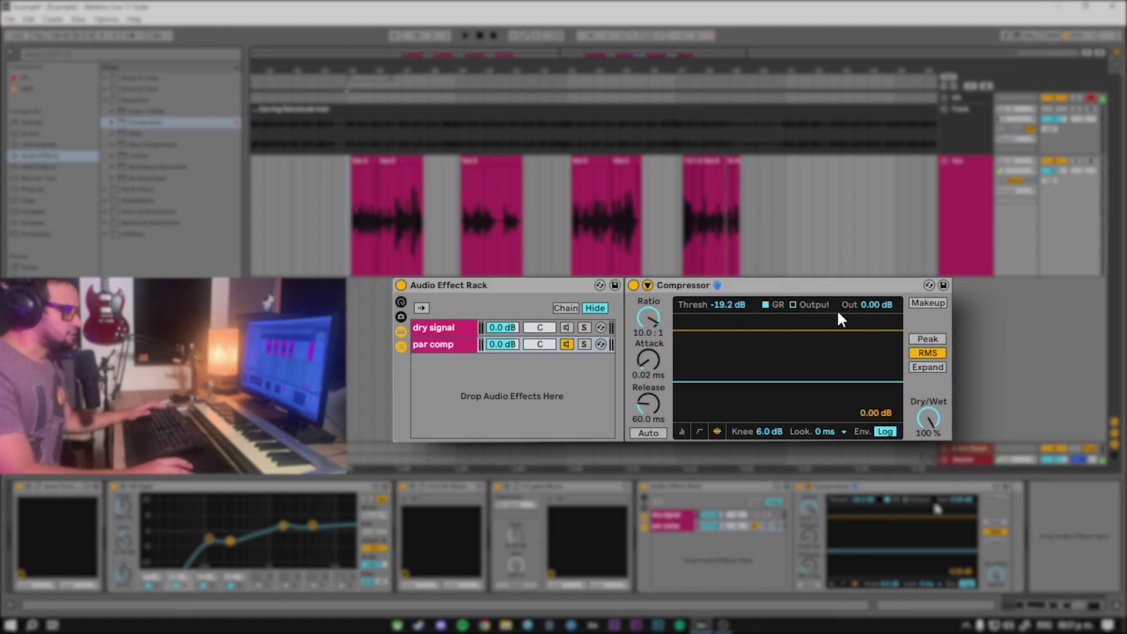
pyautogui.press('space')
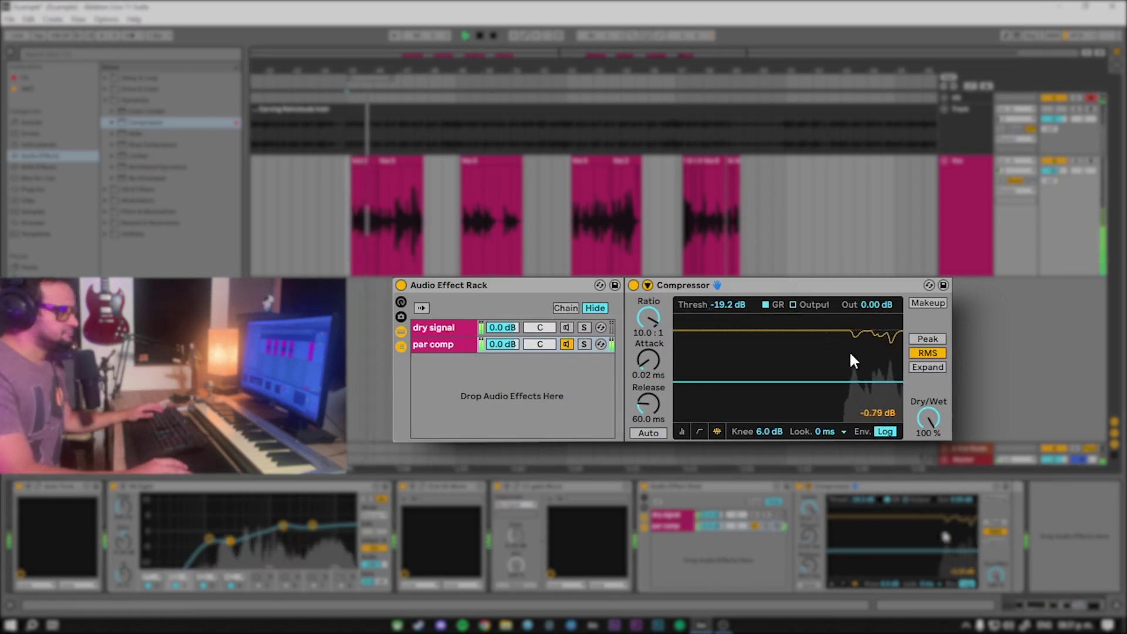
pyautogui.moveTo(855, 382); pyautogui.dragTo(855, 390)
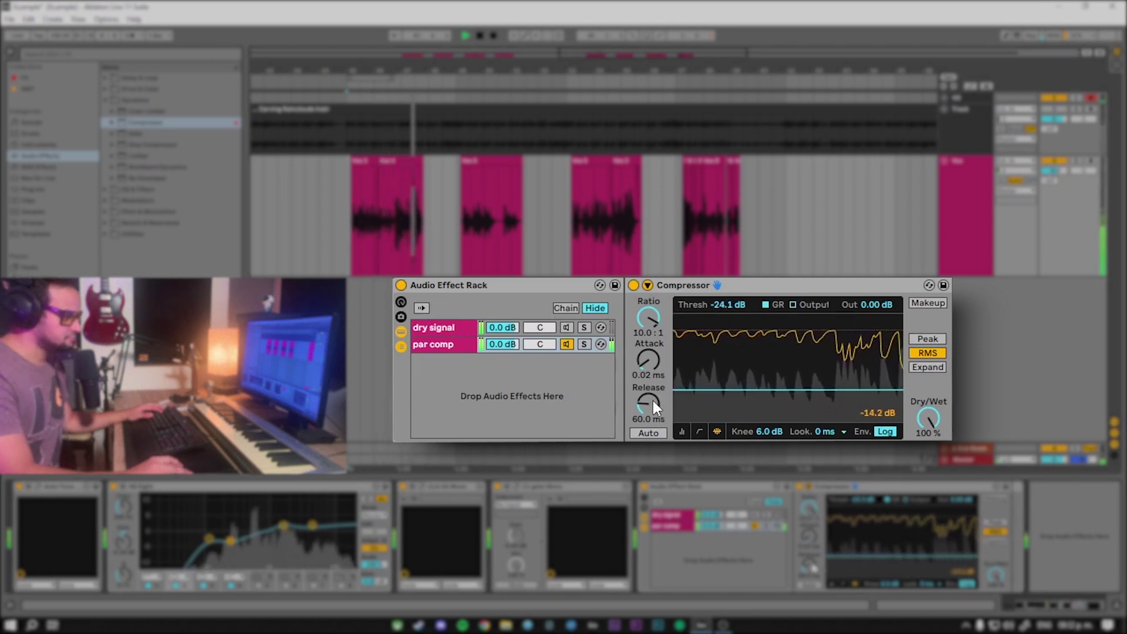
pyautogui.moveTo(650, 403); pyautogui.dragTo(650, 397)
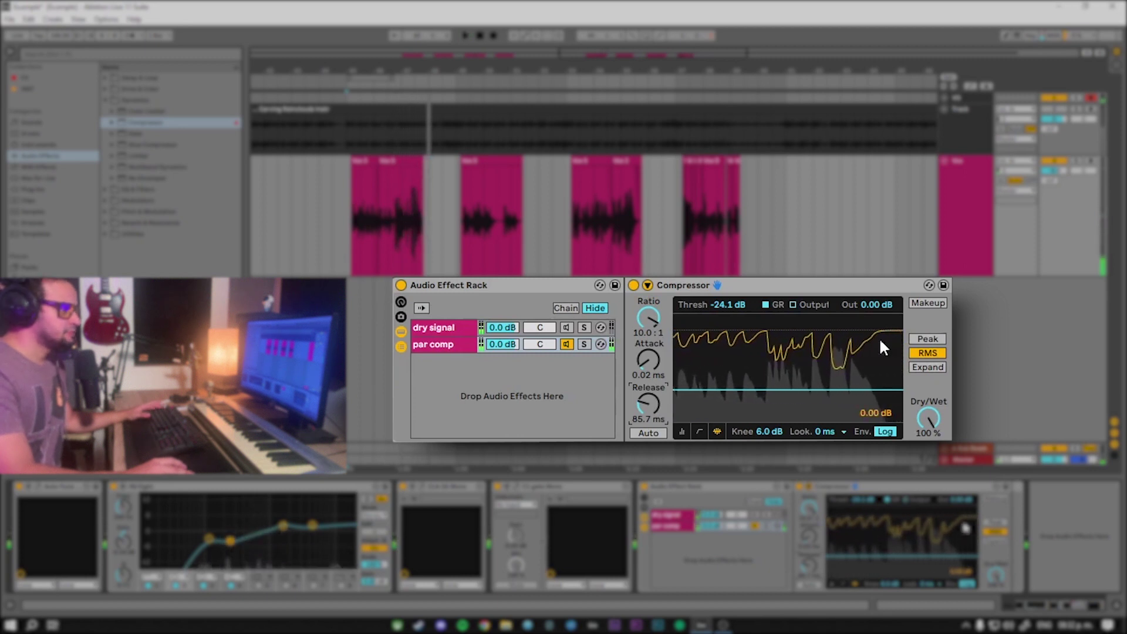
# Turn on Makeup, lower the output to -7.88 dB, and audition the result
pyautogui.click(928, 303)
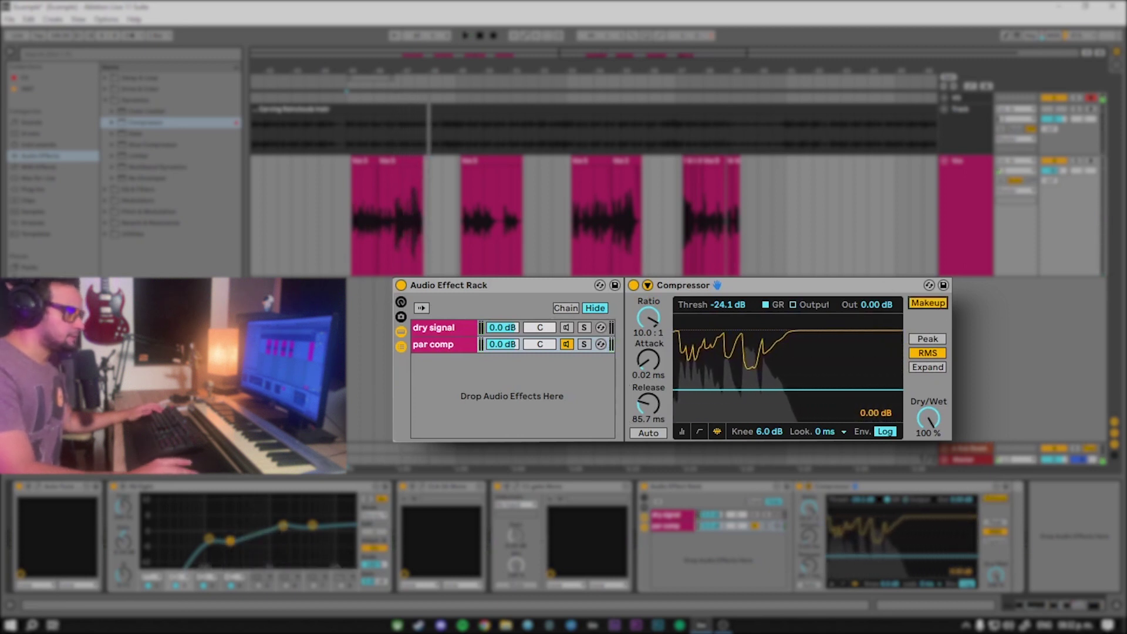
pyautogui.moveTo(878, 304); pyautogui.dragTo(878, 331)
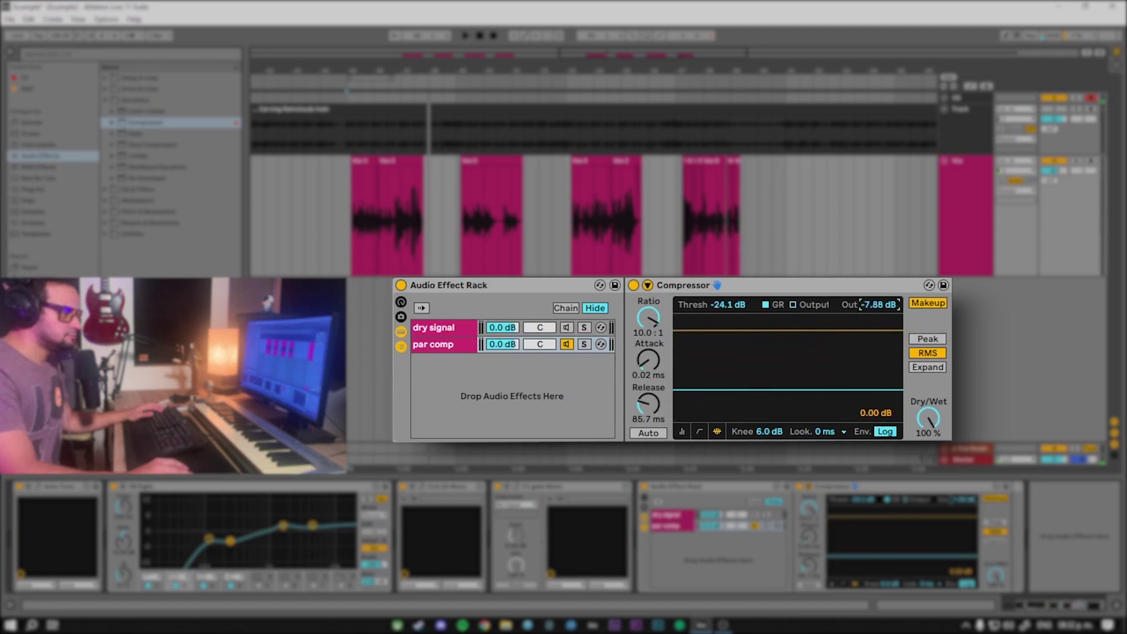
pyautogui.press('space')
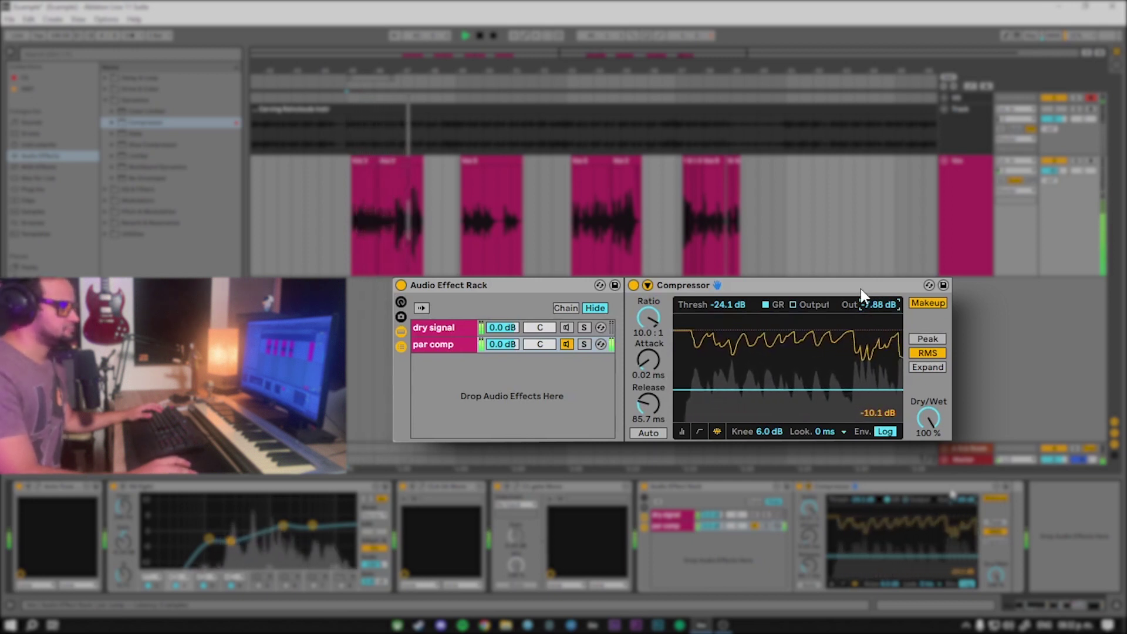
pyautogui.press('space')
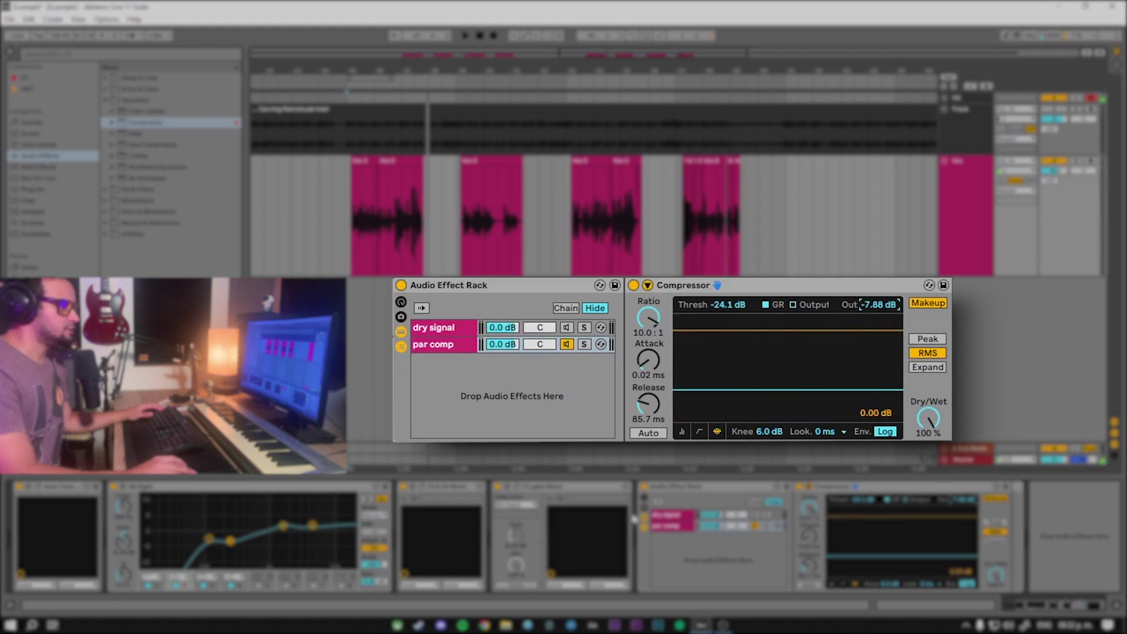
# Play the vocal from near the first clip while turning down the par comp chain volume
pyautogui.click(566, 327)
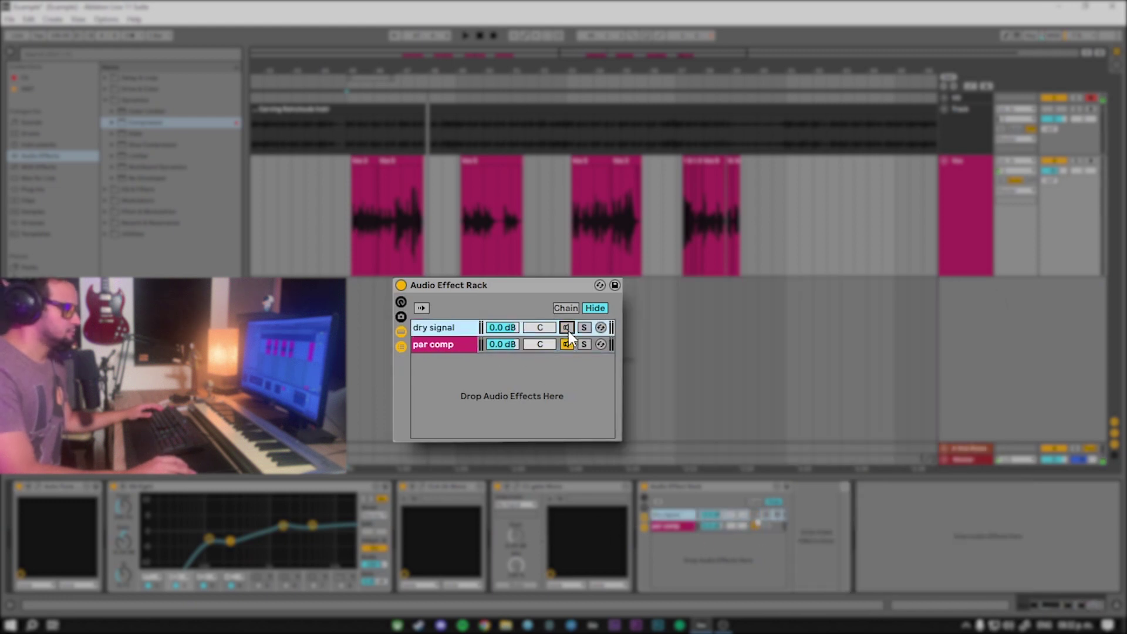
pyautogui.click(342, 219)
pyautogui.press('space')
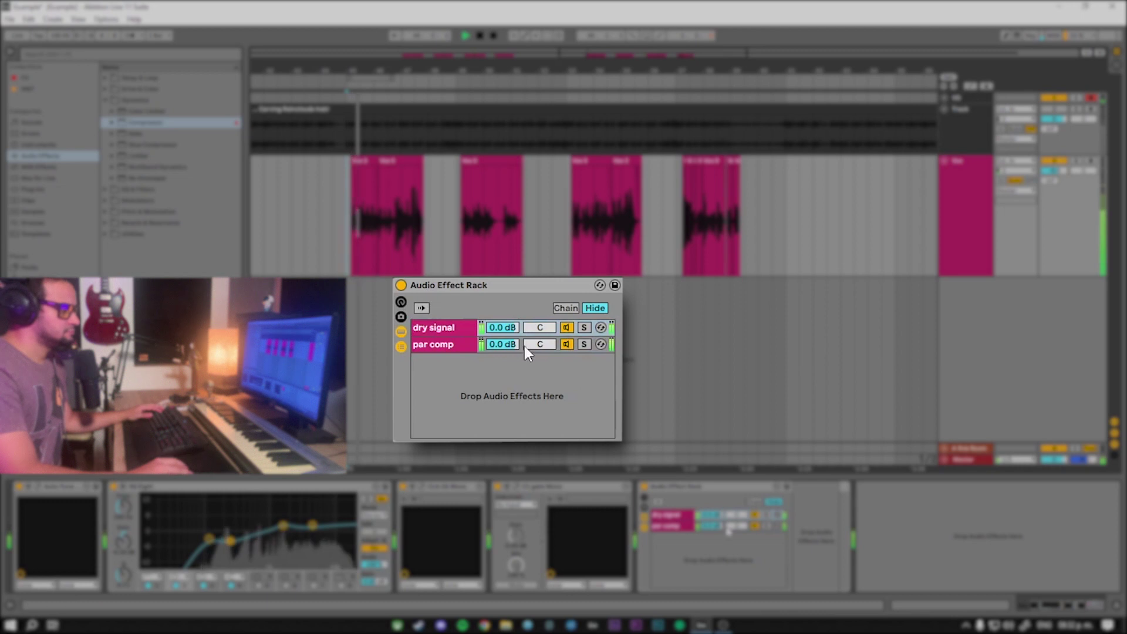
pyautogui.moveTo(510, 345); pyautogui.dragTo(510, 390)
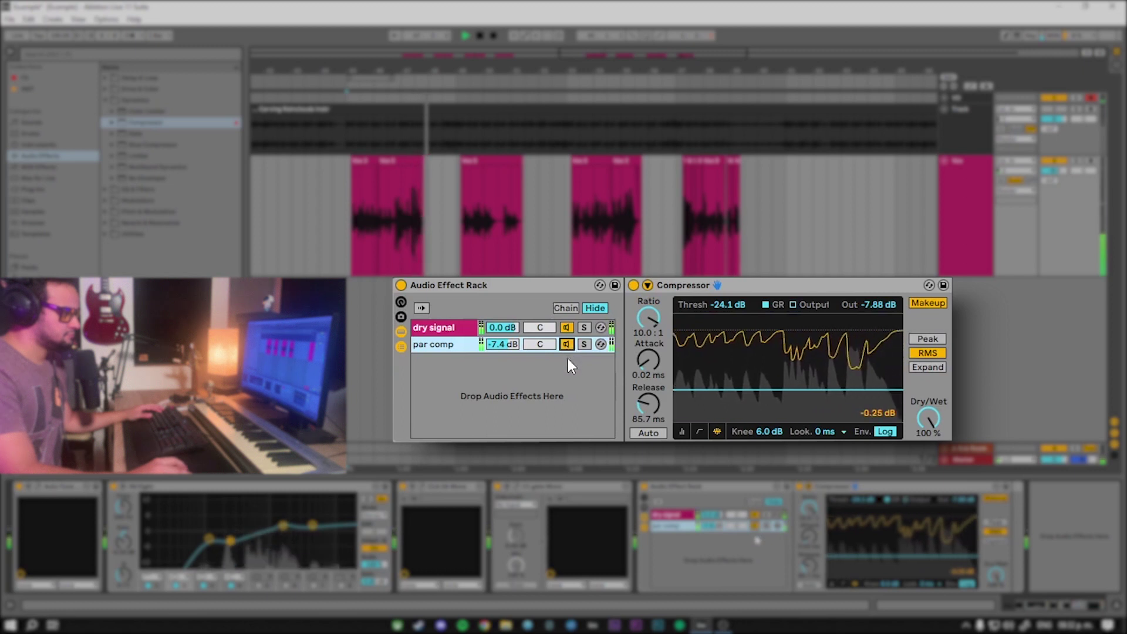
pyautogui.press('space')
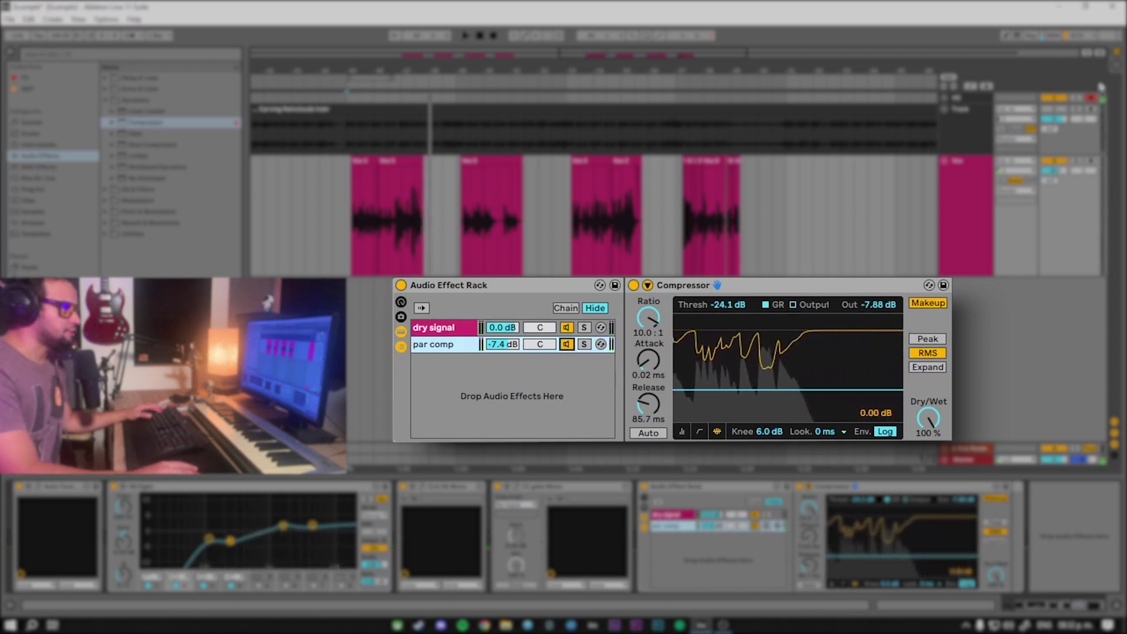
# Toggle the par comp chain off and on to compare, then set its volume to -5.0 dB
pyautogui.press('space')
pyautogui.click(561, 368)
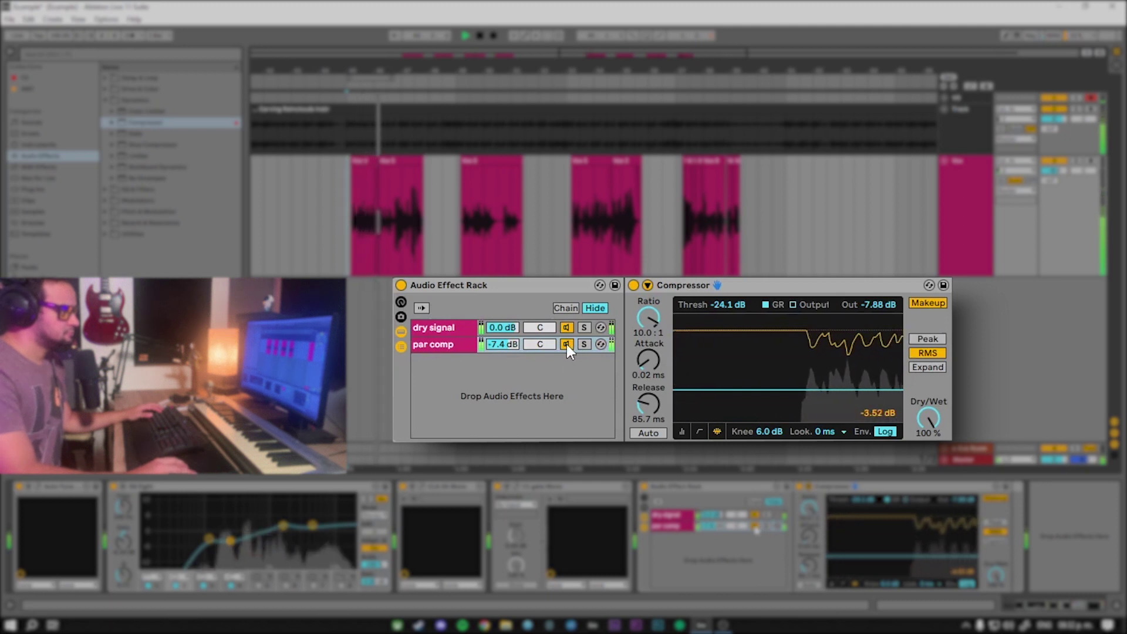
pyautogui.click(566, 344)
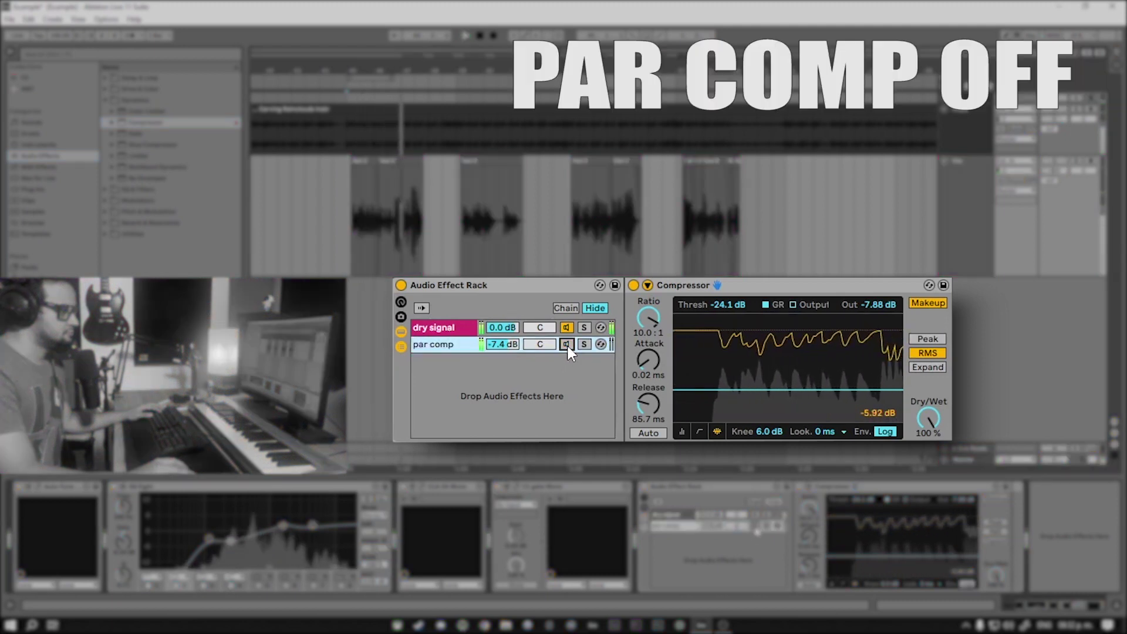
pyautogui.click(566, 344)
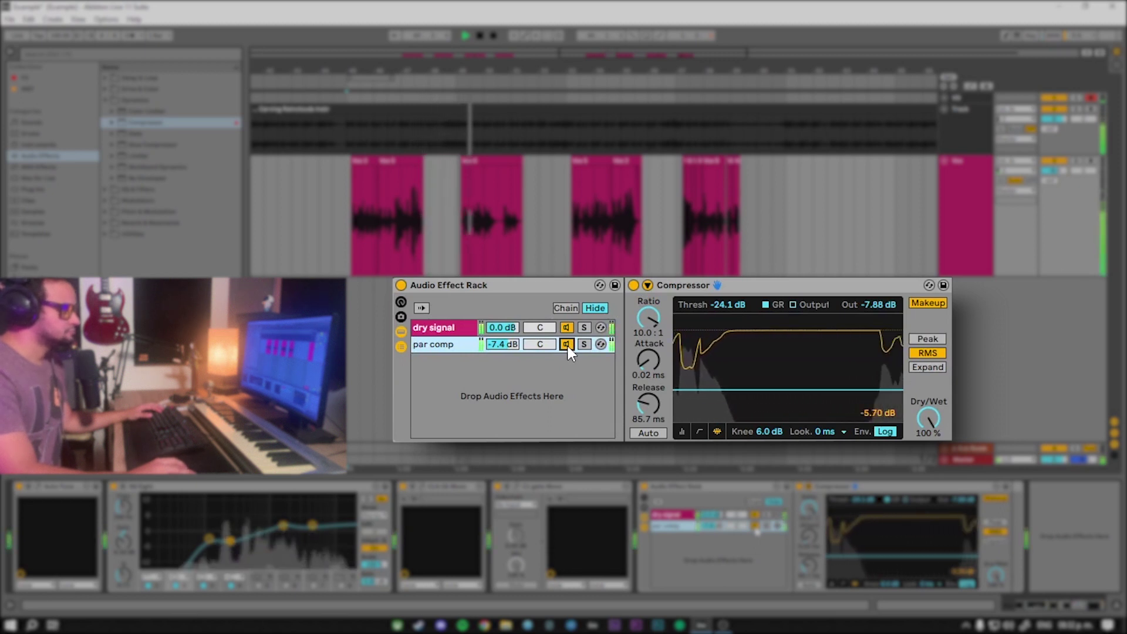
pyautogui.click(566, 344)
pyautogui.click(567, 344)
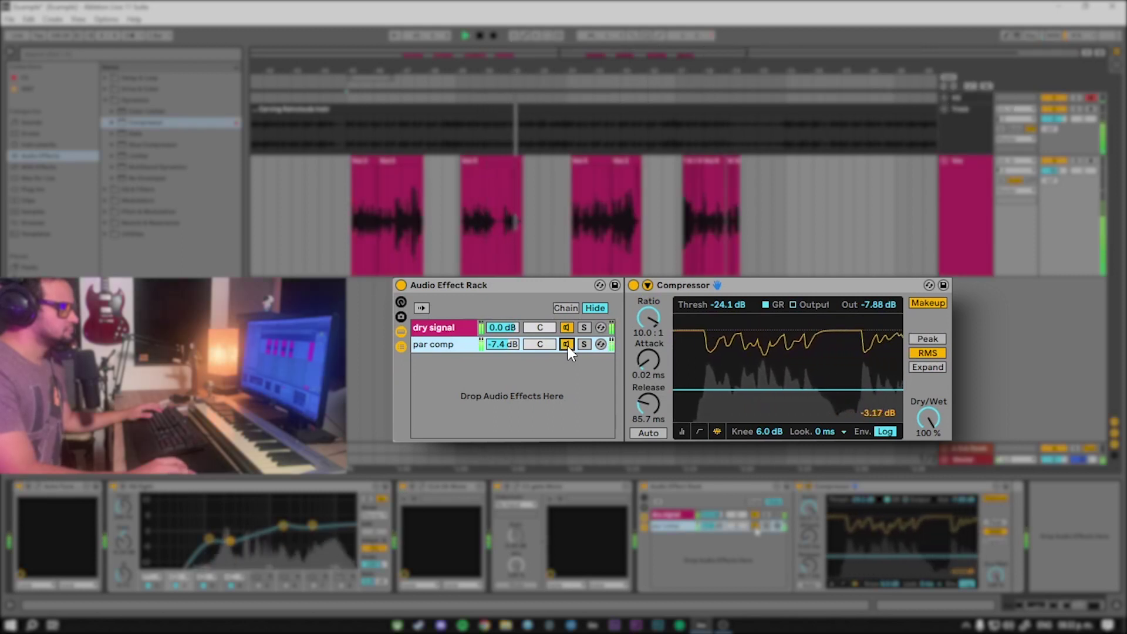
pyautogui.moveTo(510, 344); pyautogui.dragTo(511, 332)
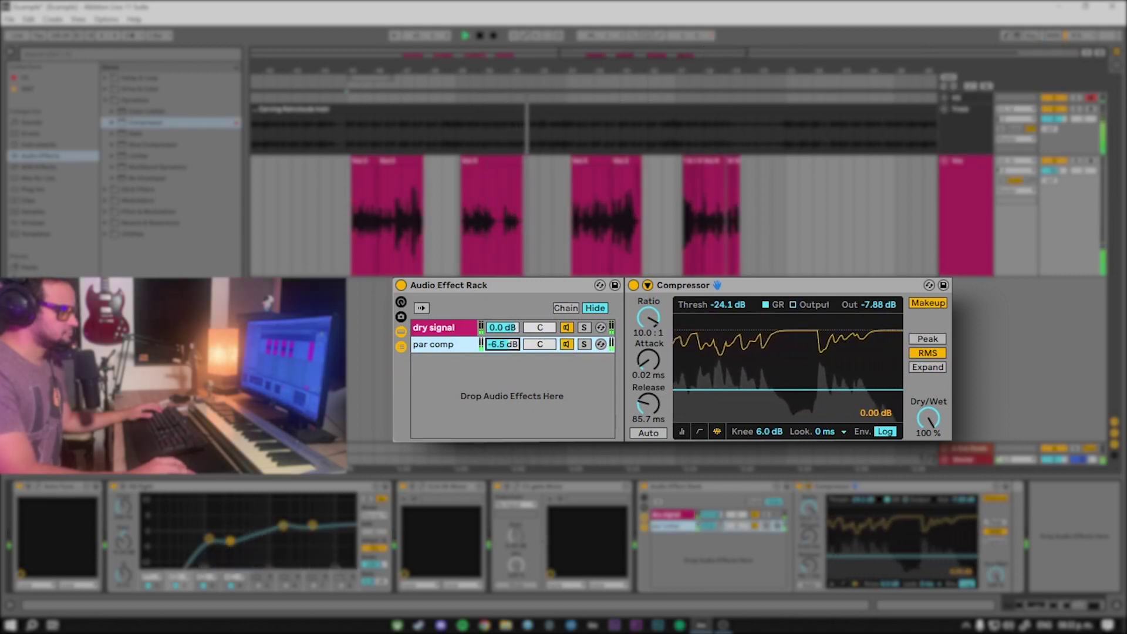
pyautogui.click(567, 344)
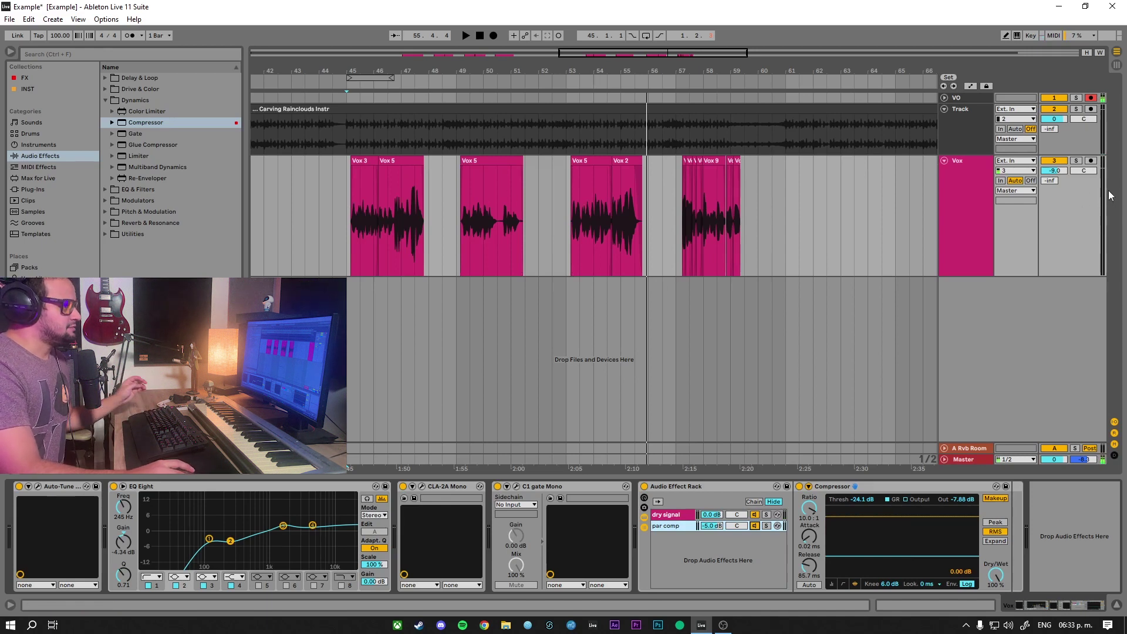
pyautogui.press('space')
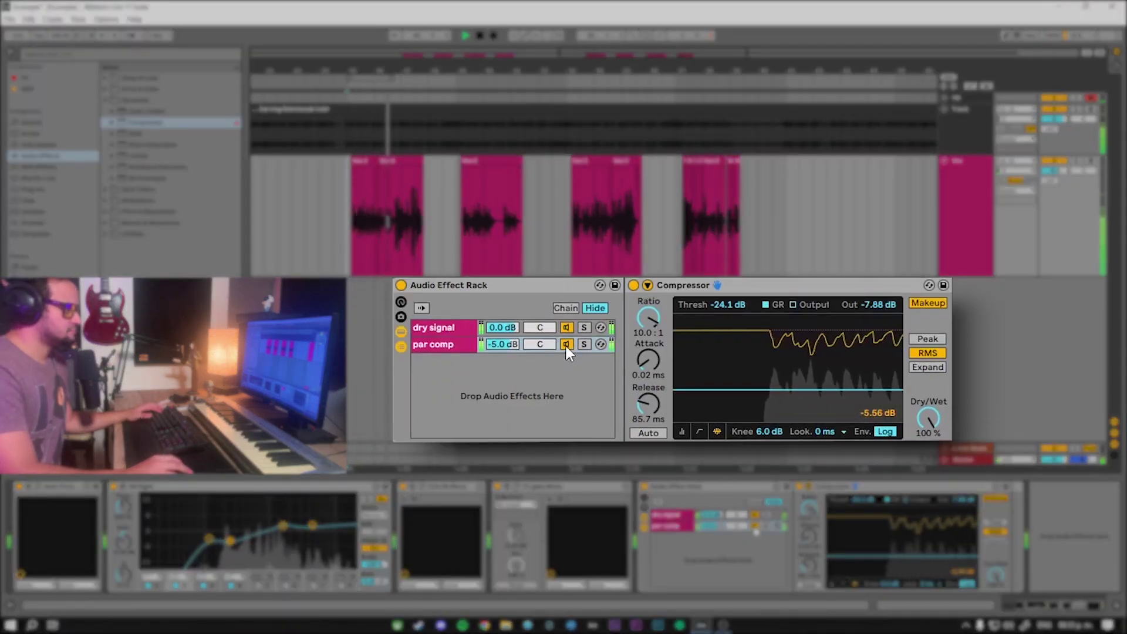
pyautogui.click(565, 344)
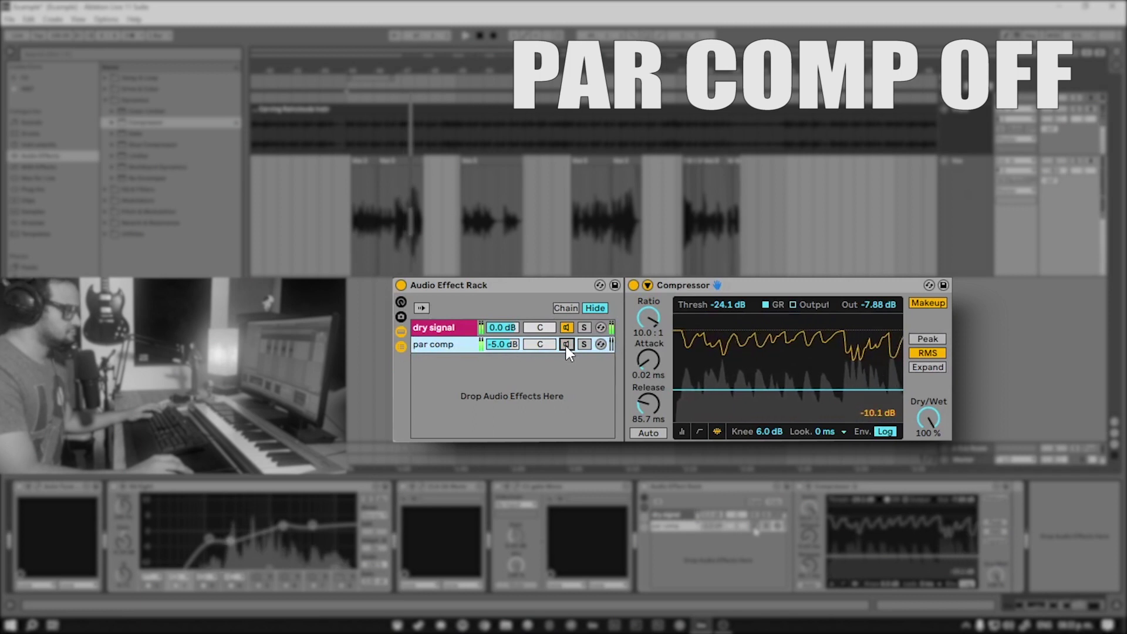
pyautogui.click(565, 345)
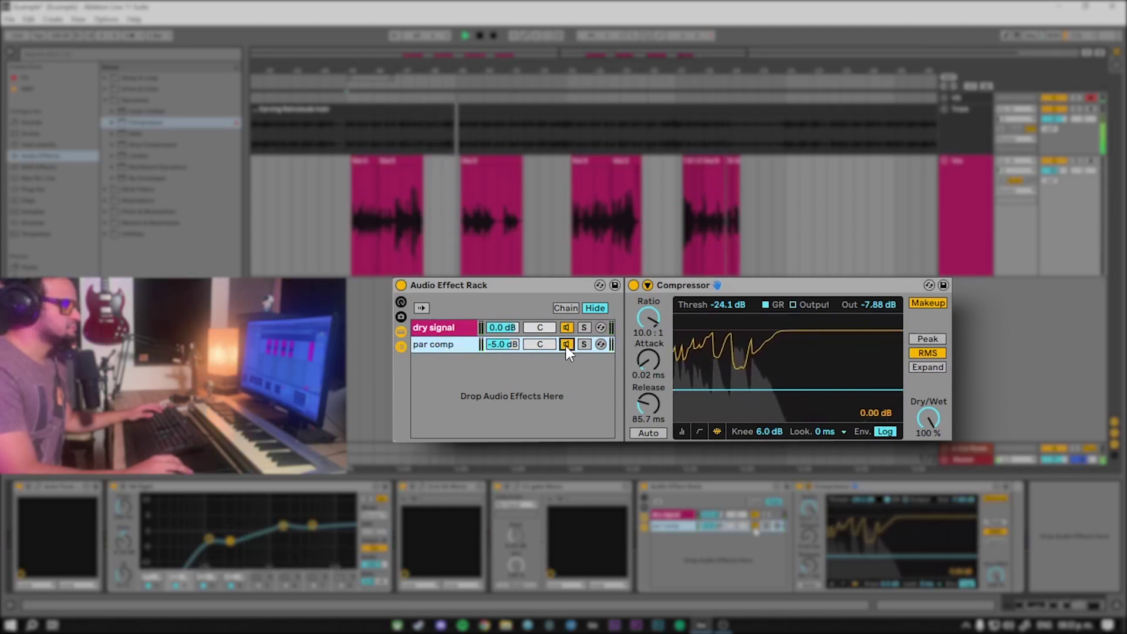
pyautogui.click(565, 344)
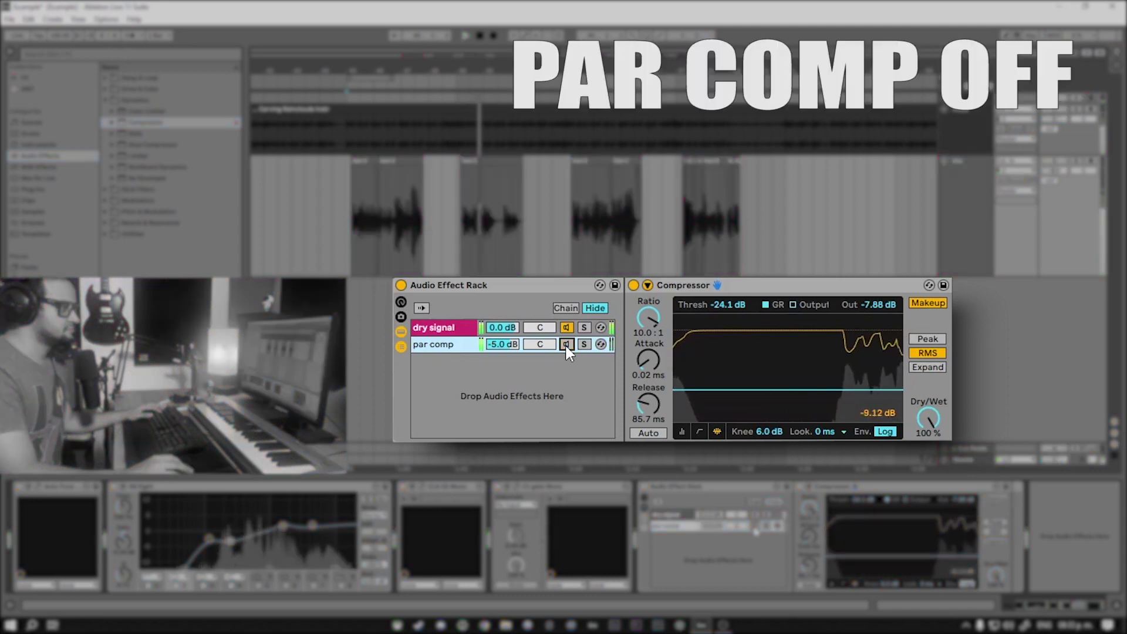
pyautogui.click(565, 345)
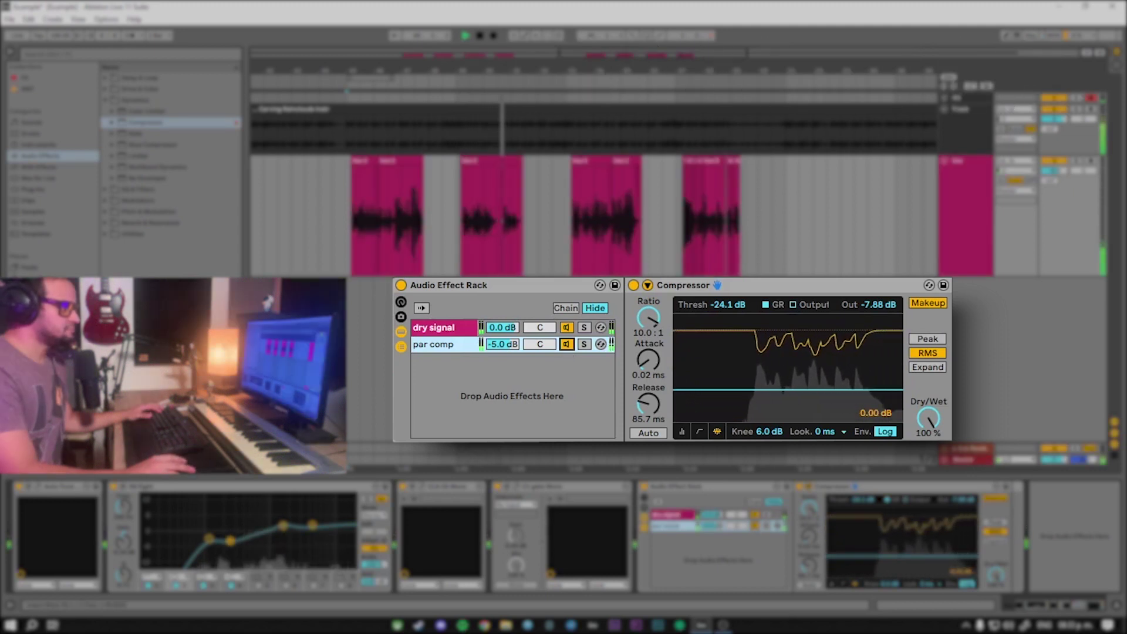